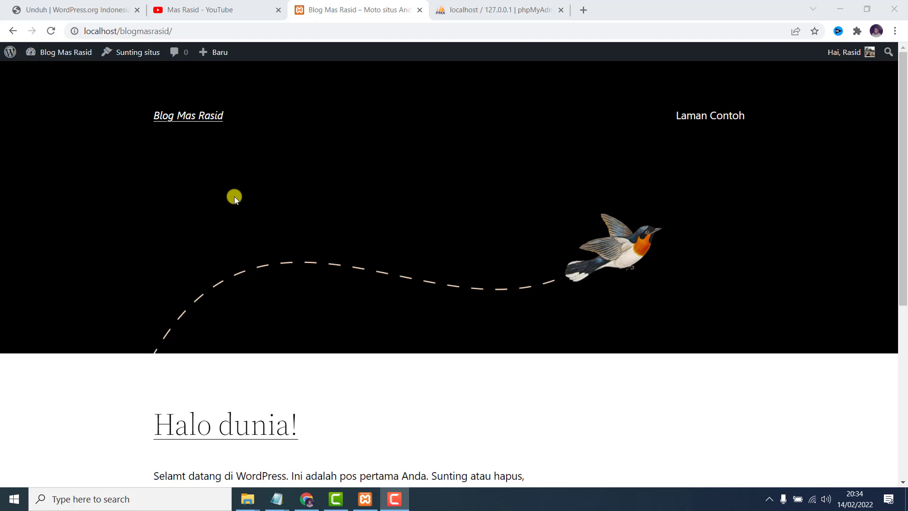
# Check the XAMPP Control Panel, the Blog Mas Rasid page and the Mas Rasid YouTube channel.
pyautogui.click(365, 499)
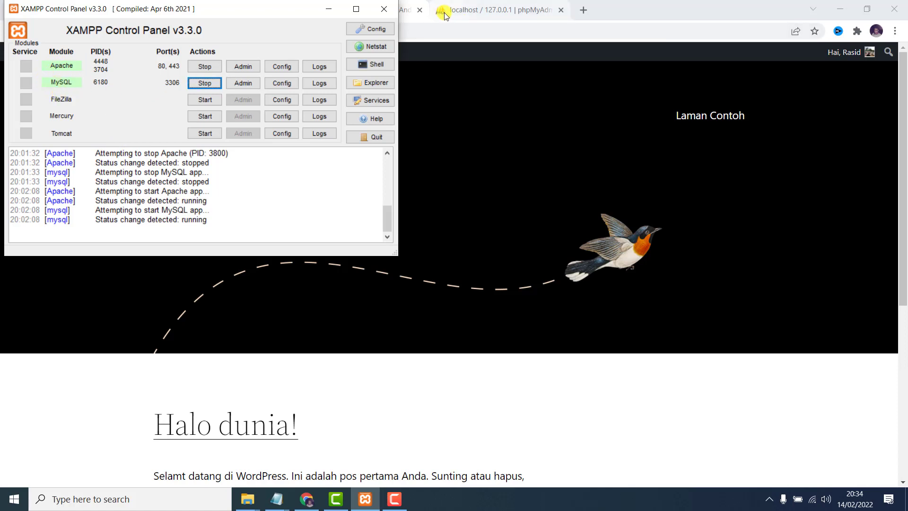
pyautogui.click(410, 9)
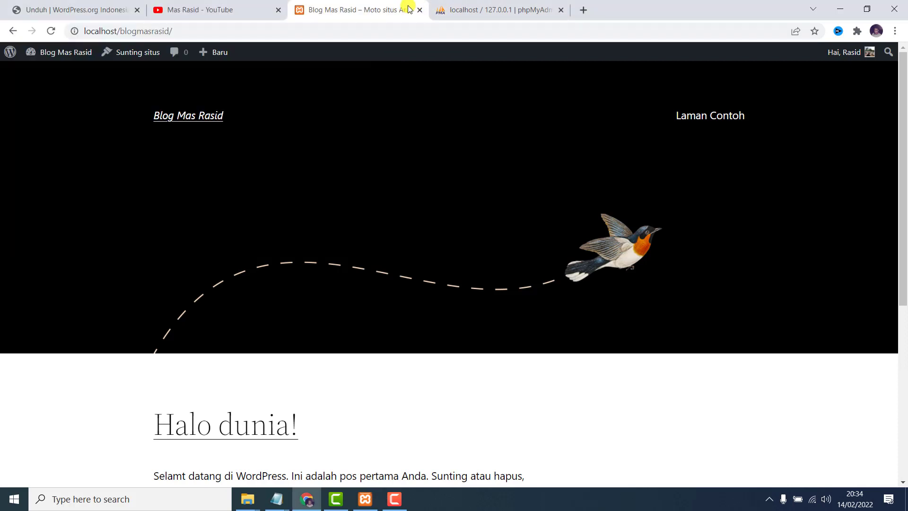
pyautogui.click(220, 9)
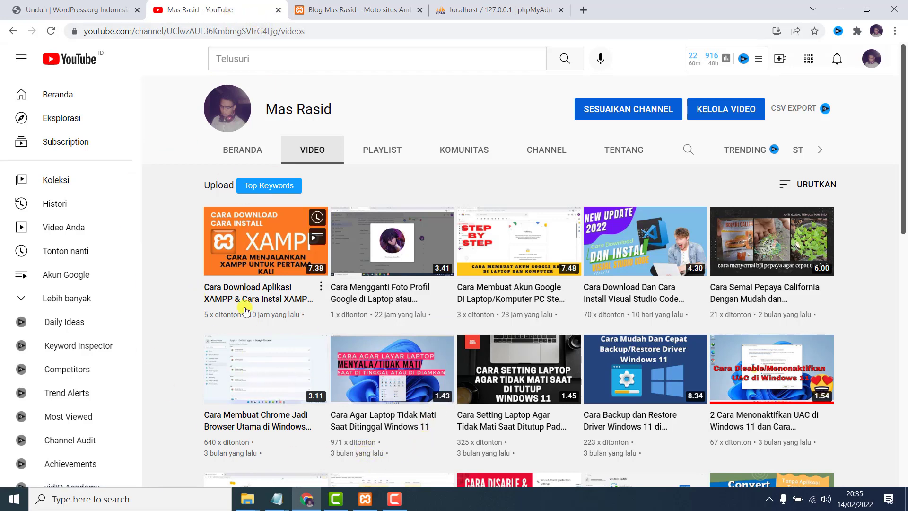
pyautogui.moveTo(244, 286)
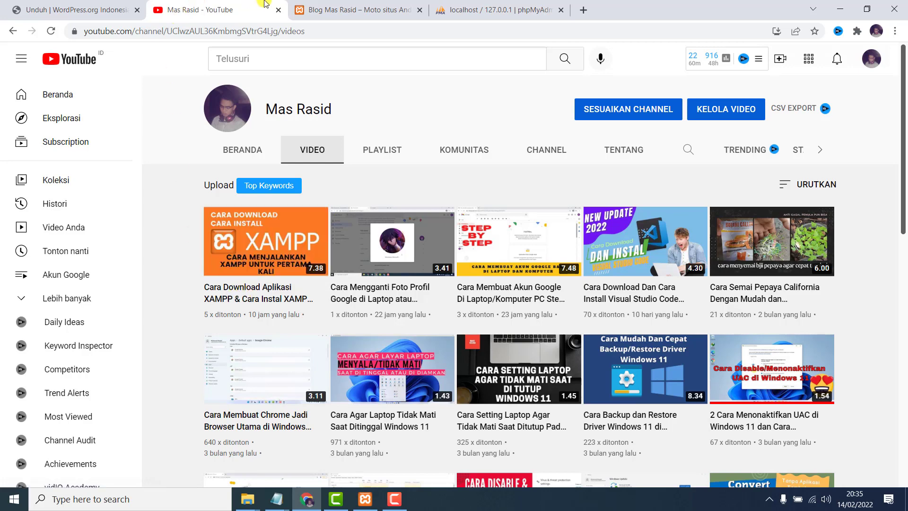
pyautogui.click(341, 6)
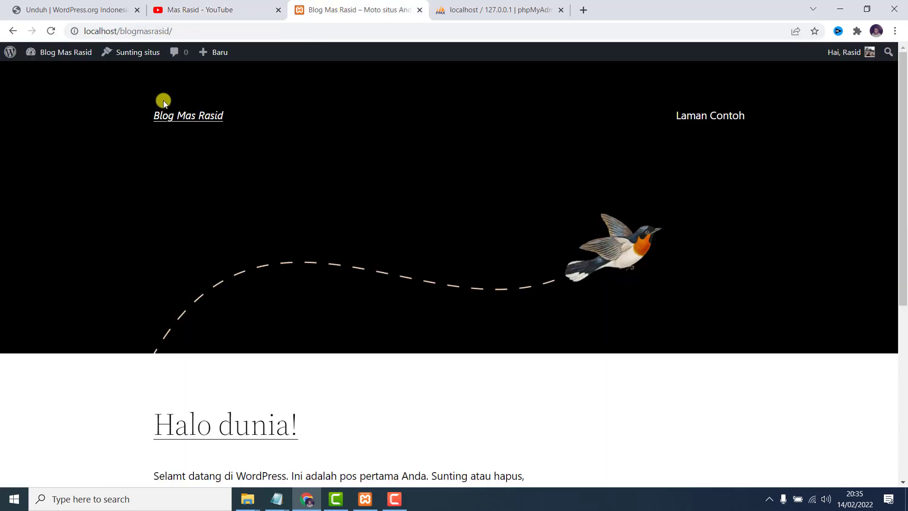
pyautogui.click(365, 499)
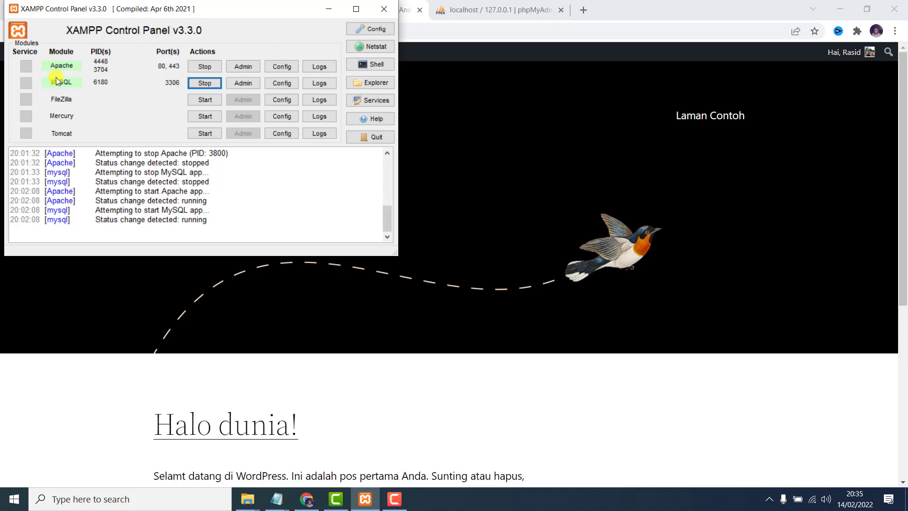
pyautogui.click(89, 383)
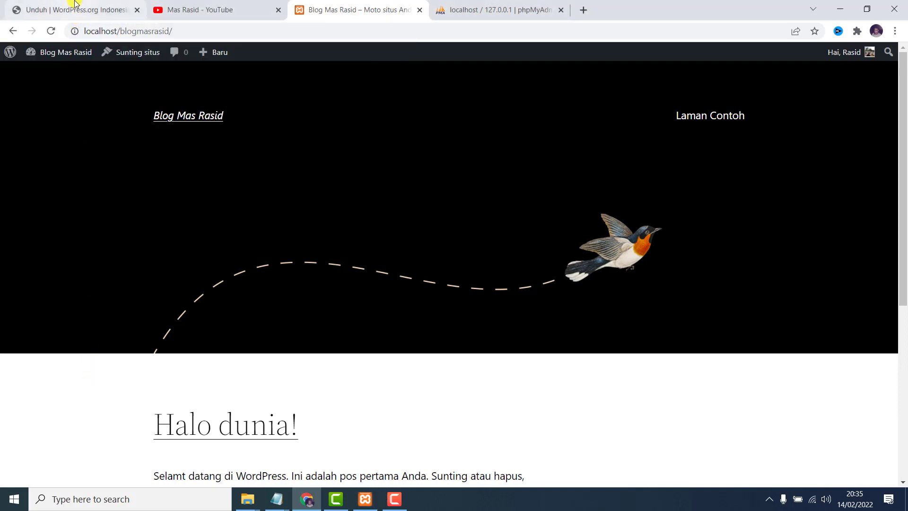
# Bring up the WordPress.org download page, dismiss the chat notification and quit Telegram from the tray.
pyautogui.click(75, 6)
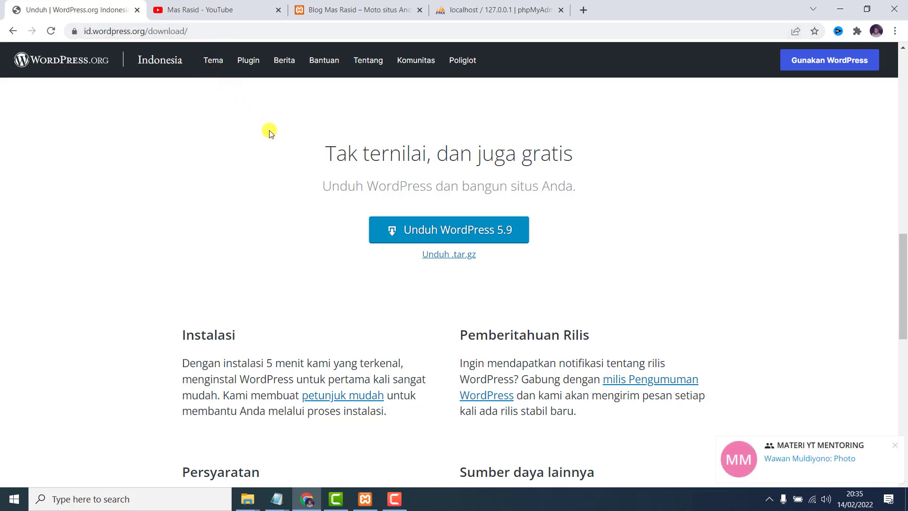
pyautogui.click(894, 445)
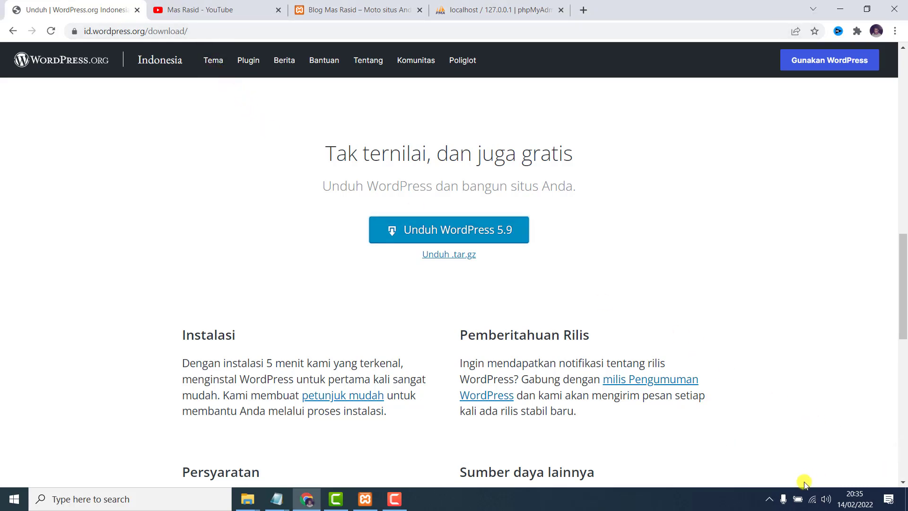
pyautogui.click(769, 499)
pyautogui.rightClick(793, 451)
pyautogui.click(805, 434)
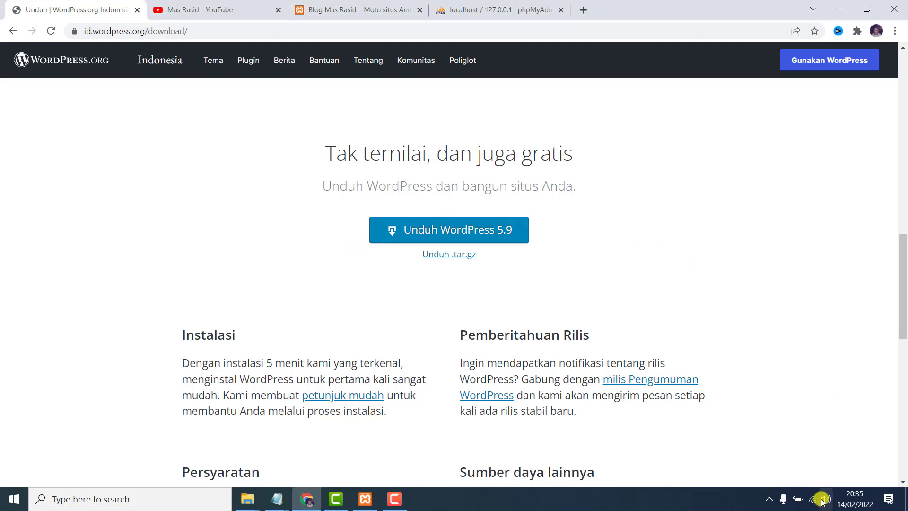
pyautogui.click(771, 499)
pyautogui.click(794, 475)
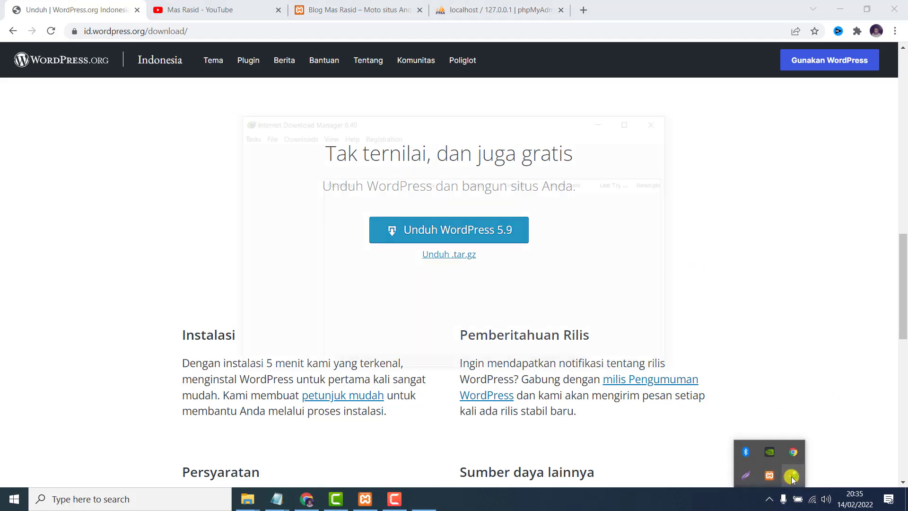
pyautogui.click(518, 311)
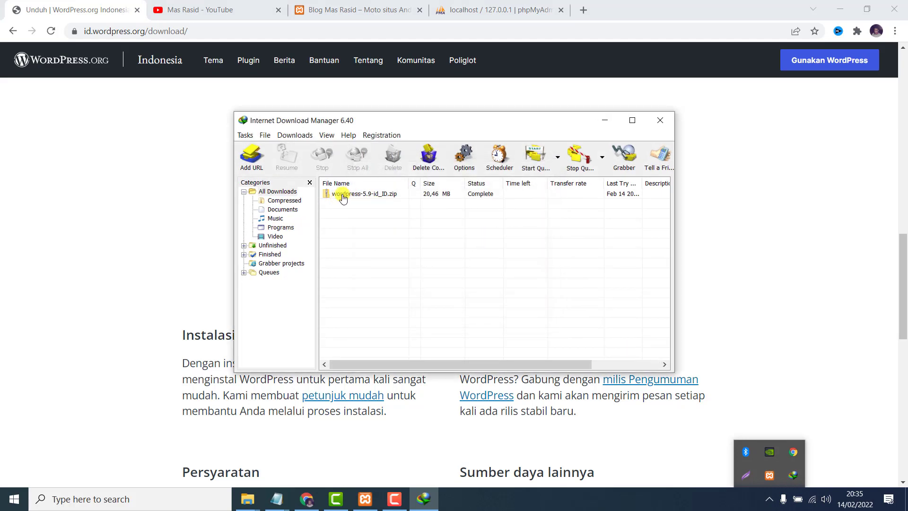
pyautogui.click(120, 226)
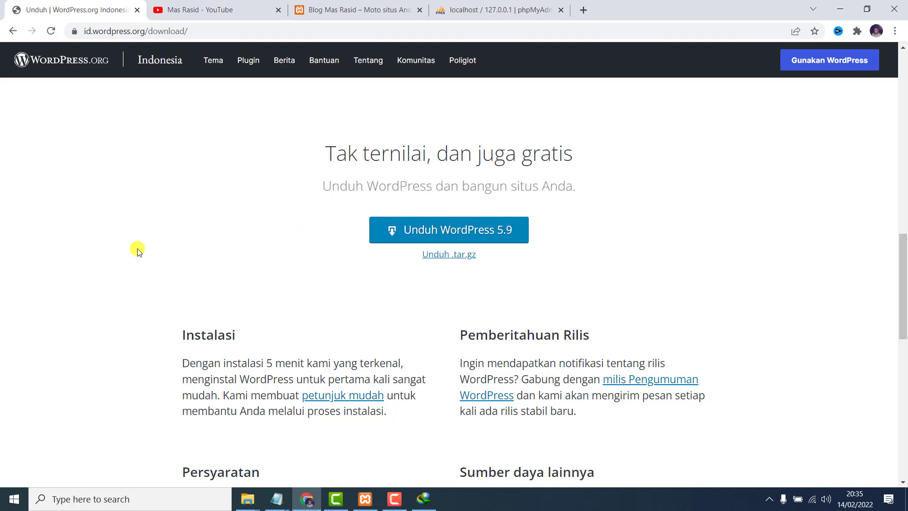
pyautogui.click(251, 500)
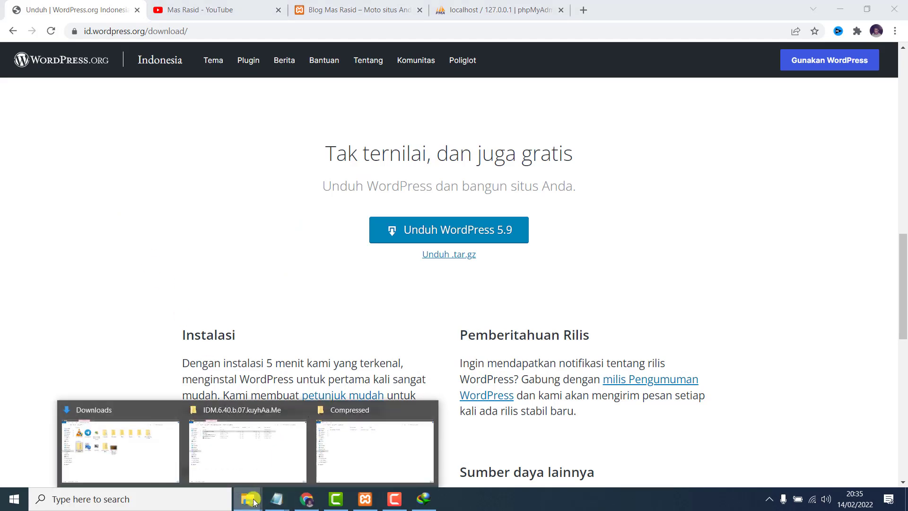
# Close the IDM and Compressed folder windows and bring the Downloads folder forward.
pyautogui.click(299, 410)
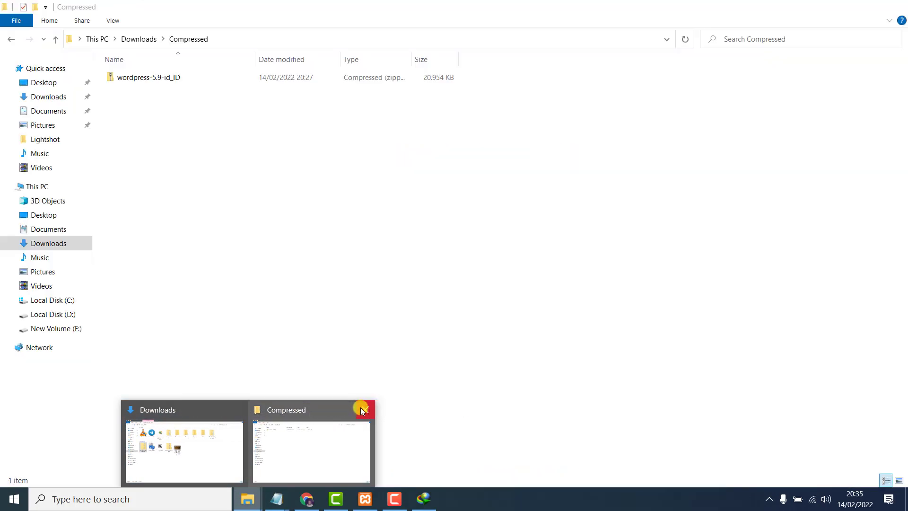
pyautogui.click(360, 409)
pyautogui.click(294, 420)
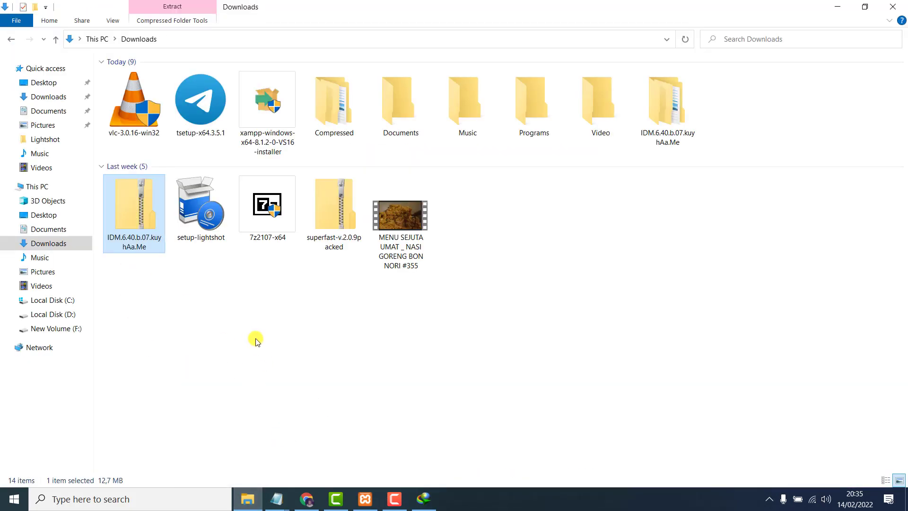
pyautogui.click(423, 499)
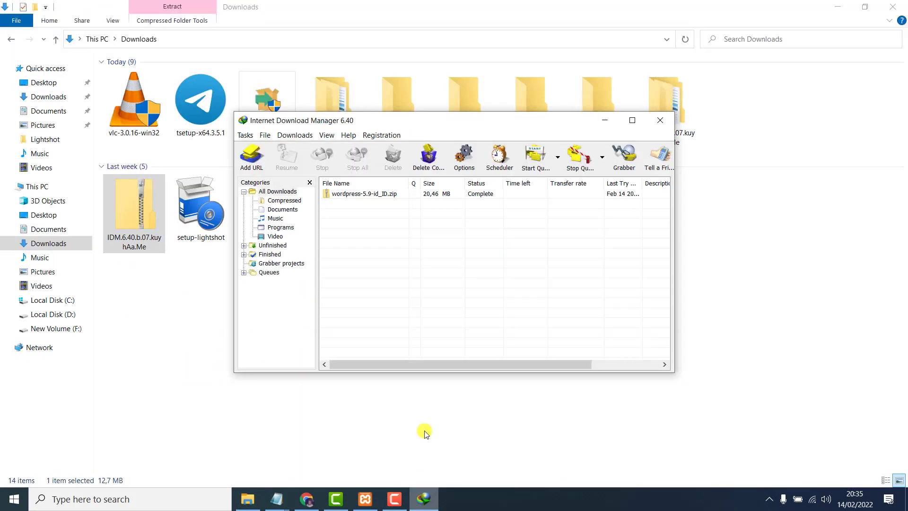
# Extract the wordpress-5.9-id_ID zip in Compressed with 7-Zip Extract Here.
pyautogui.moveTo(365, 194); pyautogui.dragTo(331, 90)
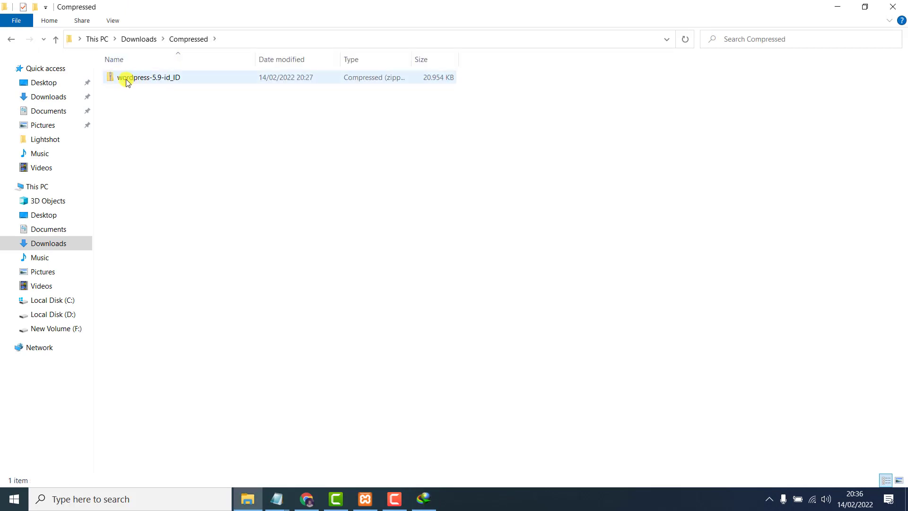
pyautogui.rightClick(132, 80)
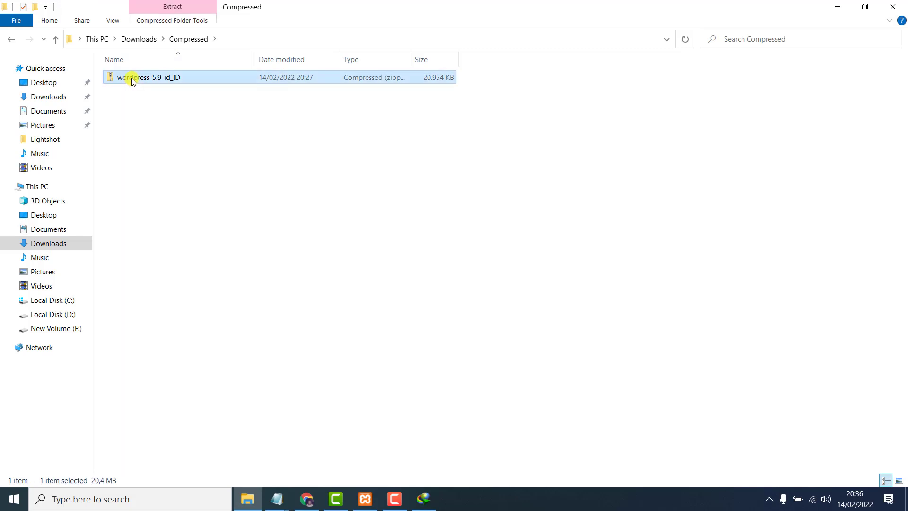
pyautogui.moveTo(215, 137)
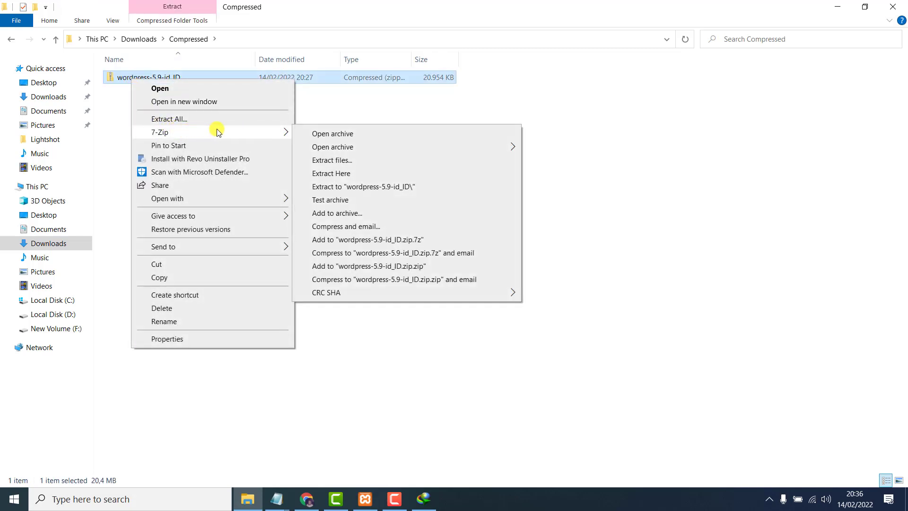
pyautogui.click(339, 174)
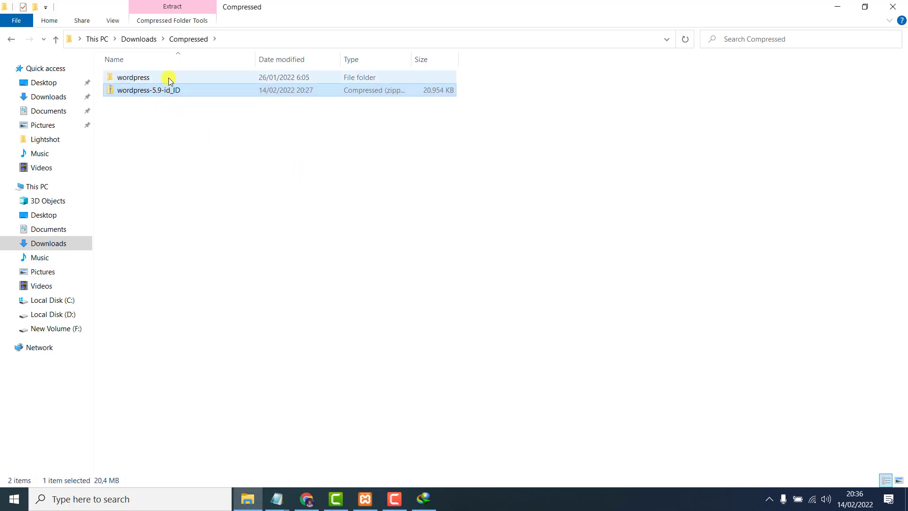
# Rename the extracted wordpress folder to ytmasrasid.
pyautogui.click(150, 79)
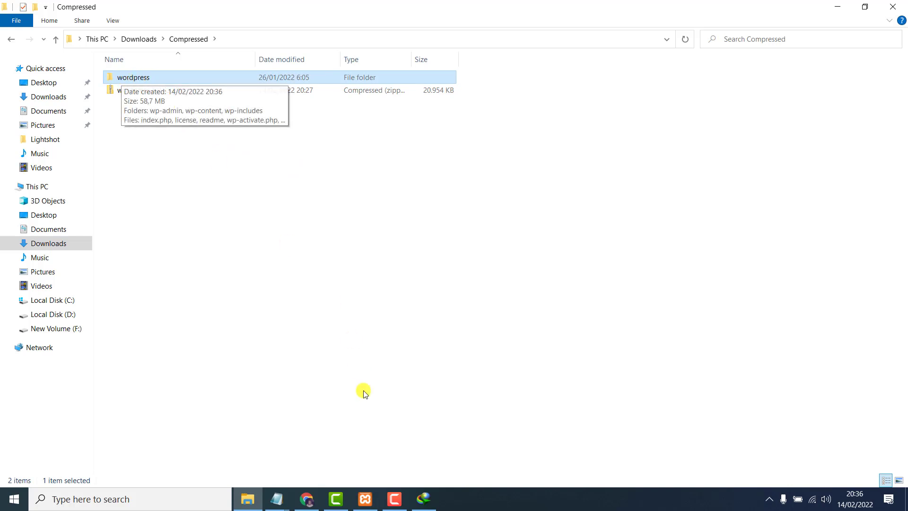
pyautogui.click(306, 499)
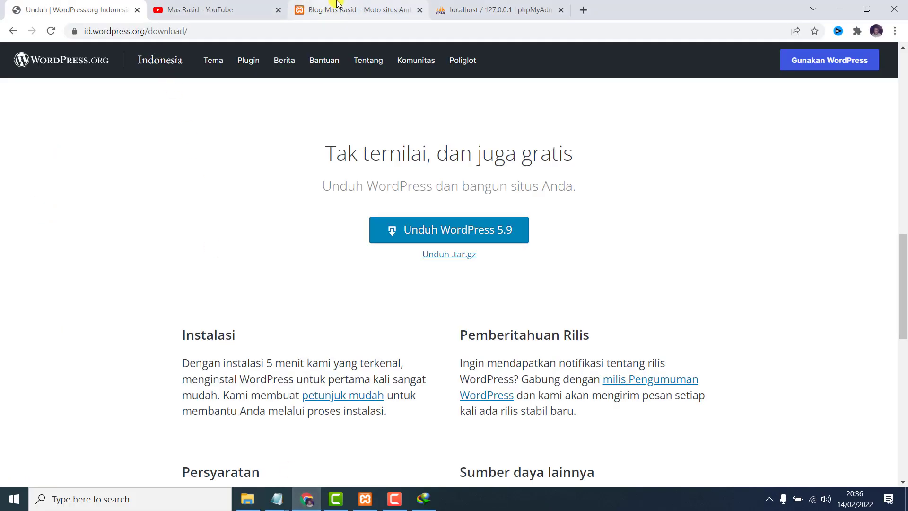
pyautogui.click(312, 9)
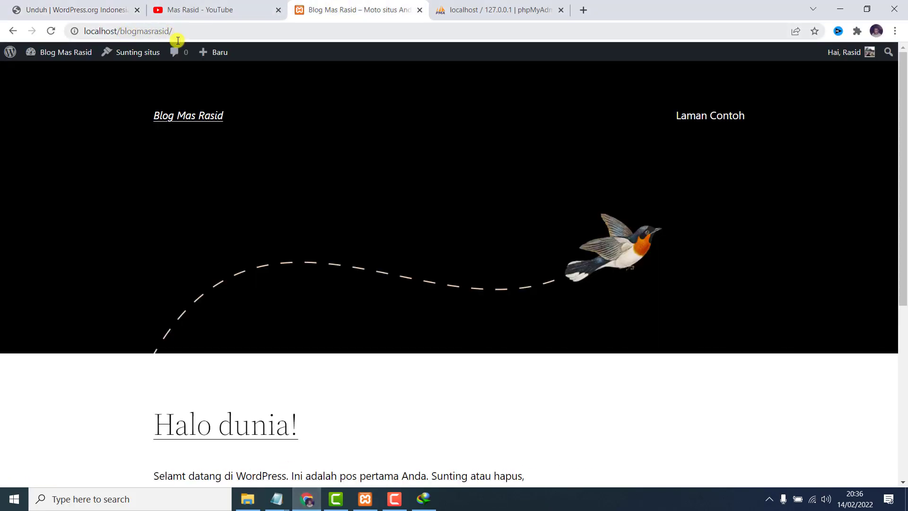
pyautogui.click(247, 499)
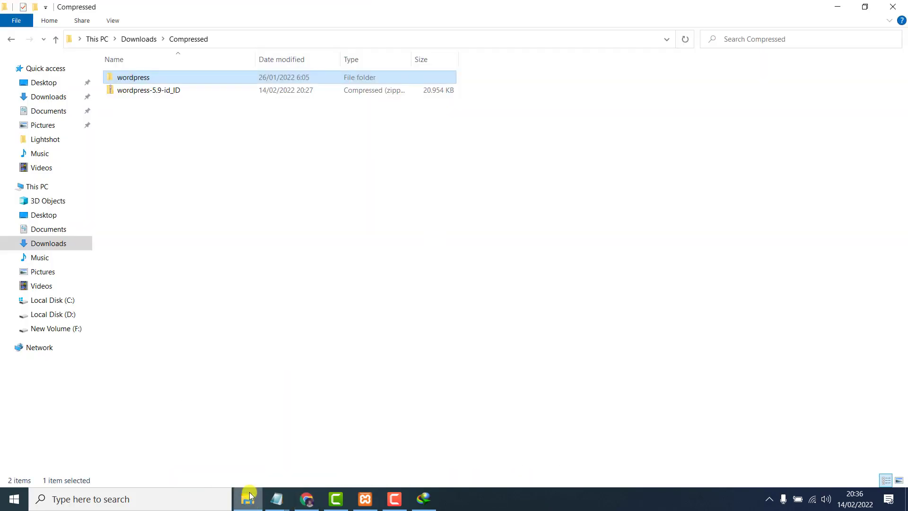
pyautogui.rightClick(147, 76)
pyautogui.click(223, 328)
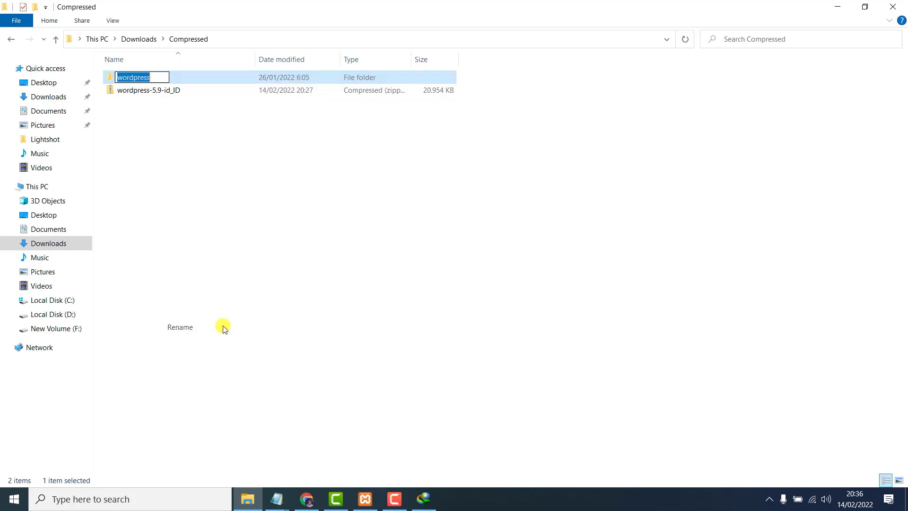
pyautogui.write('c')
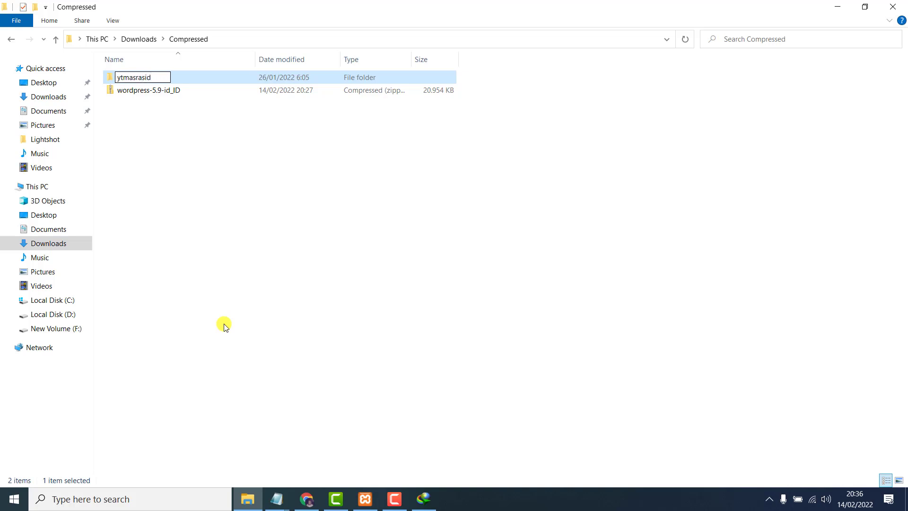
pyautogui.click(236, 220)
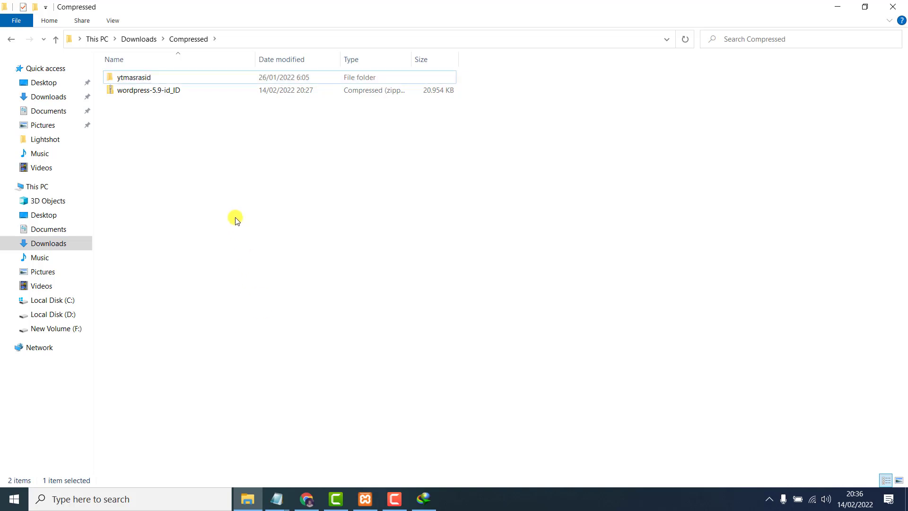
# Confirm the ytmasrasid name stays unchanged and select the folder.
pyautogui.click(172, 76)
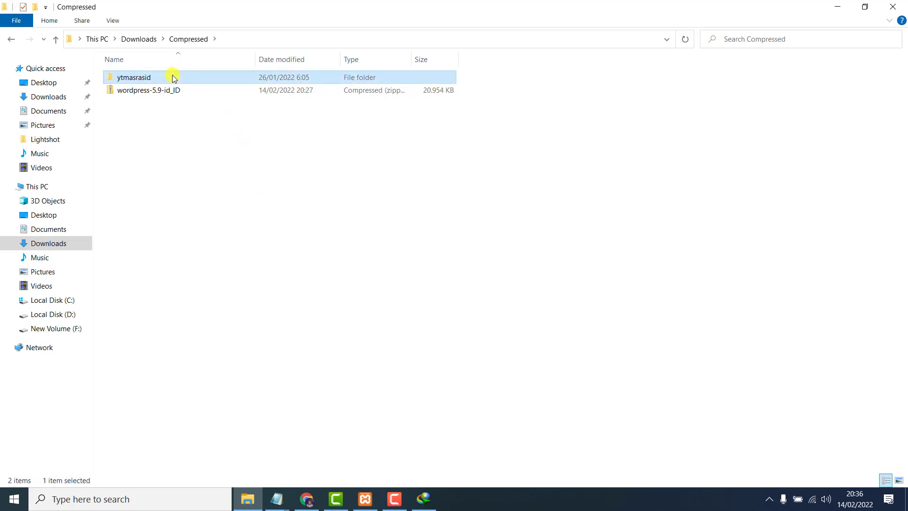
pyautogui.rightClick(128, 80)
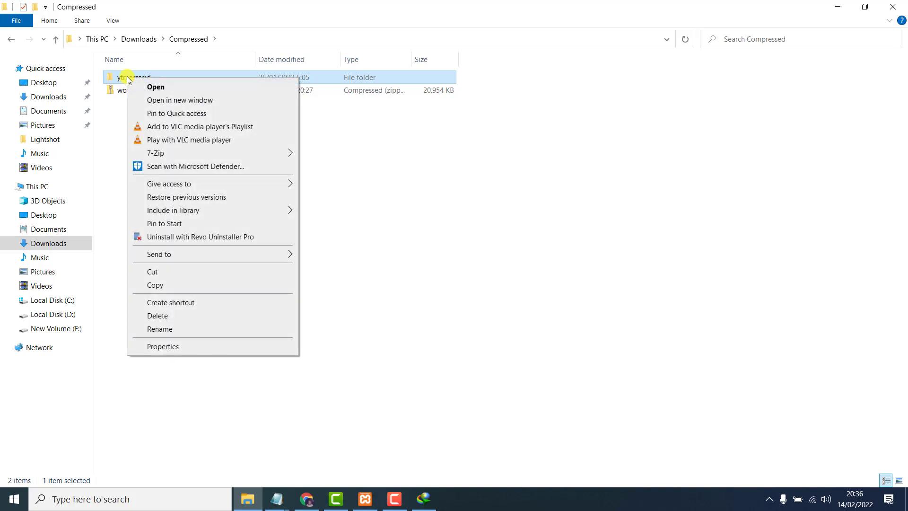
pyautogui.click(166, 330)
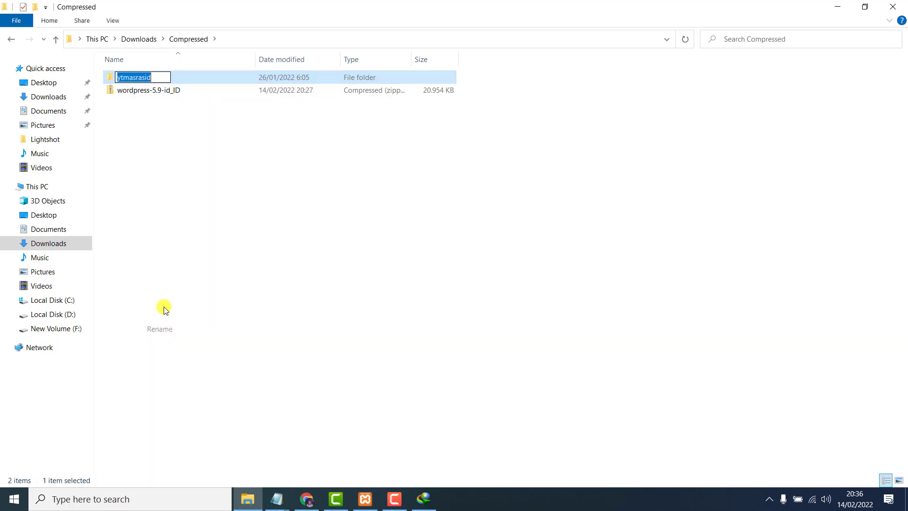
pyautogui.click(161, 173)
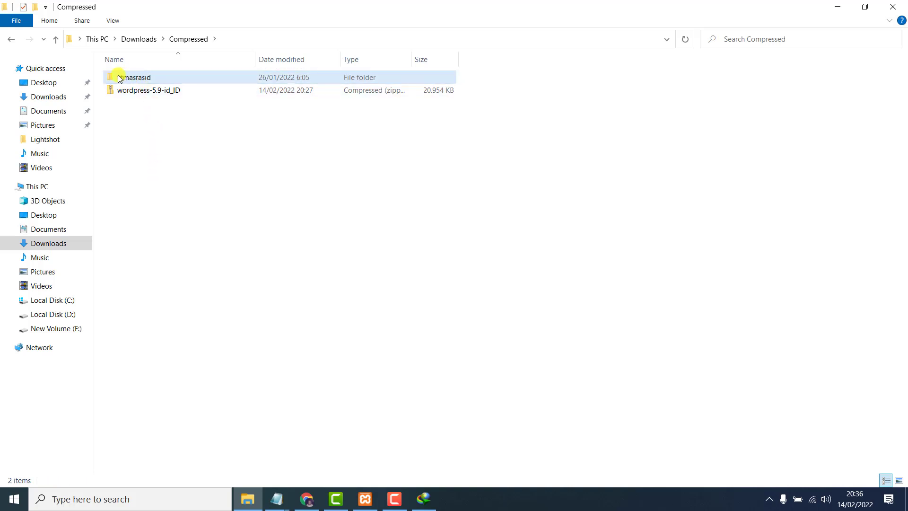
pyautogui.click(145, 76)
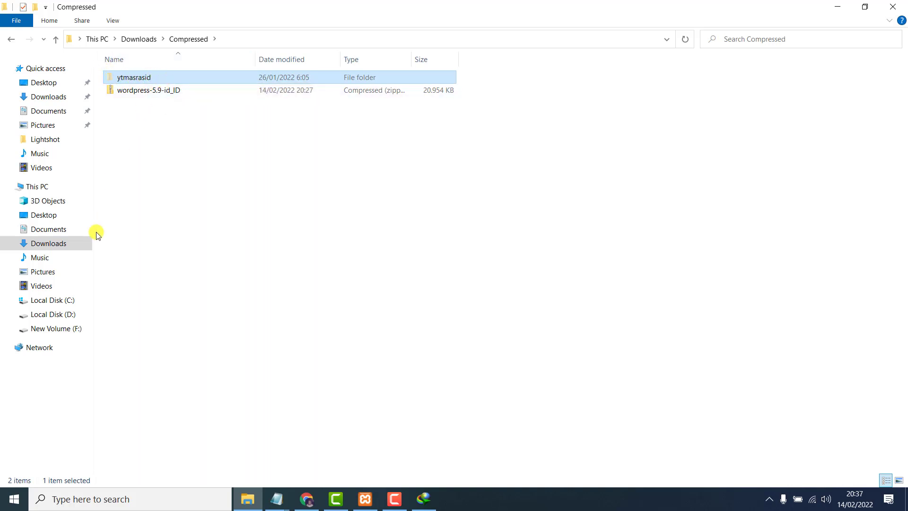
# Paste the ytmasrasid folder into C:\xampp\htdocs beside blogmasrasid.
pyautogui.click(74, 302)
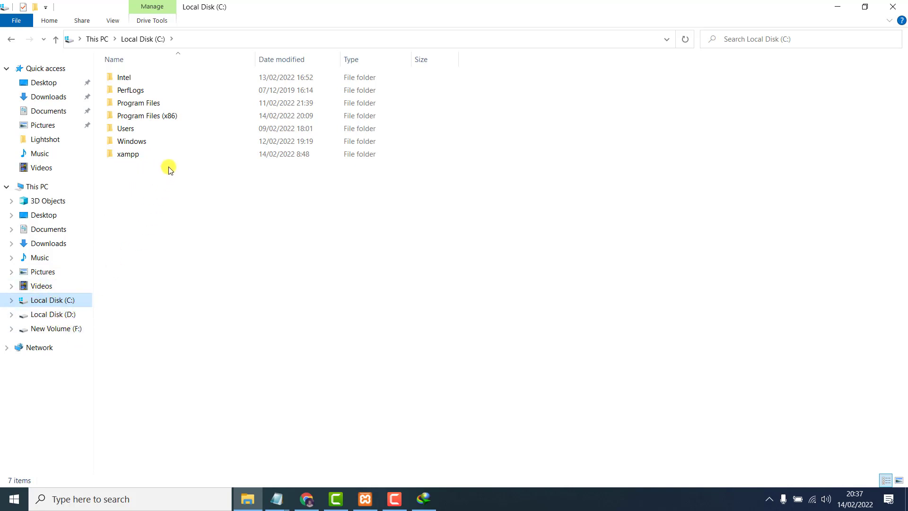
pyautogui.doubleClick(134, 157)
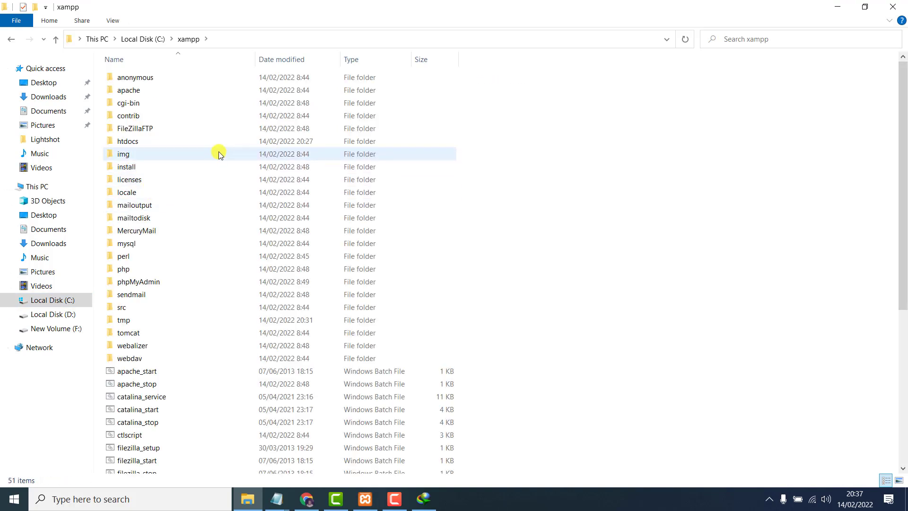
pyautogui.doubleClick(134, 141)
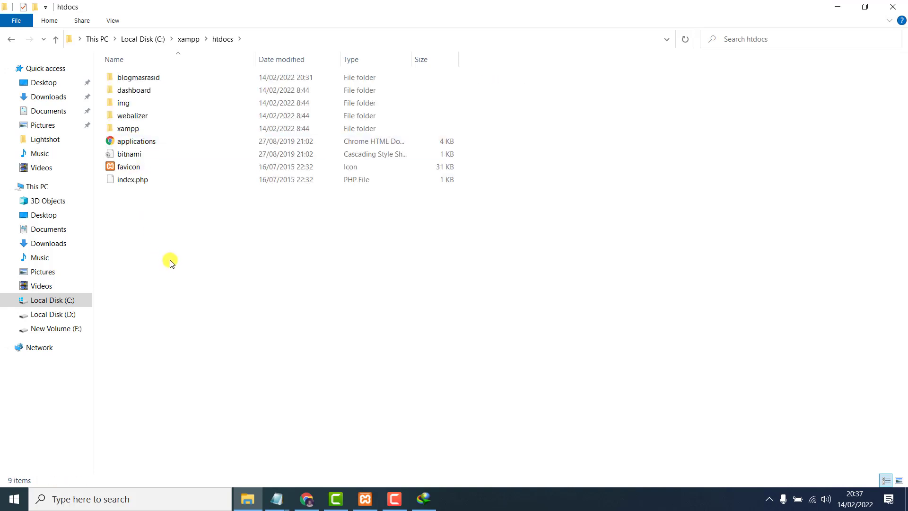
pyautogui.hotkey('ctrl', 'v')
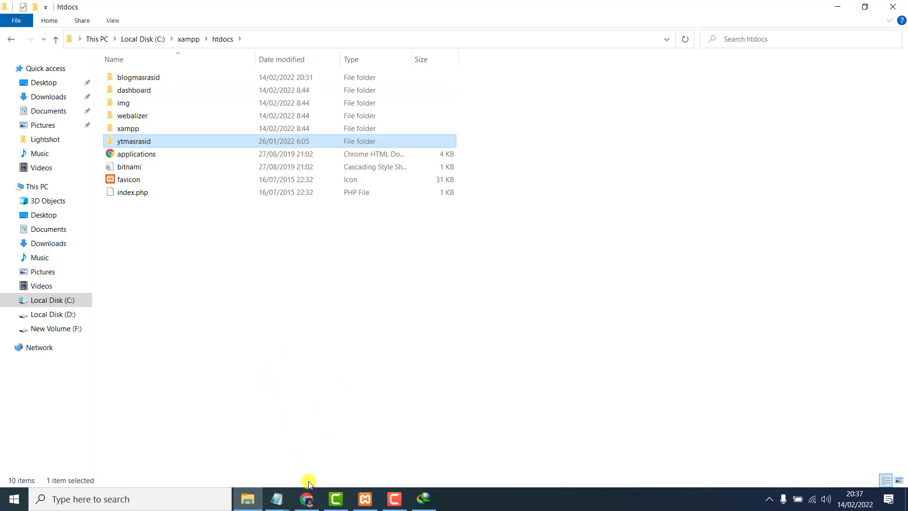
pyautogui.click(307, 500)
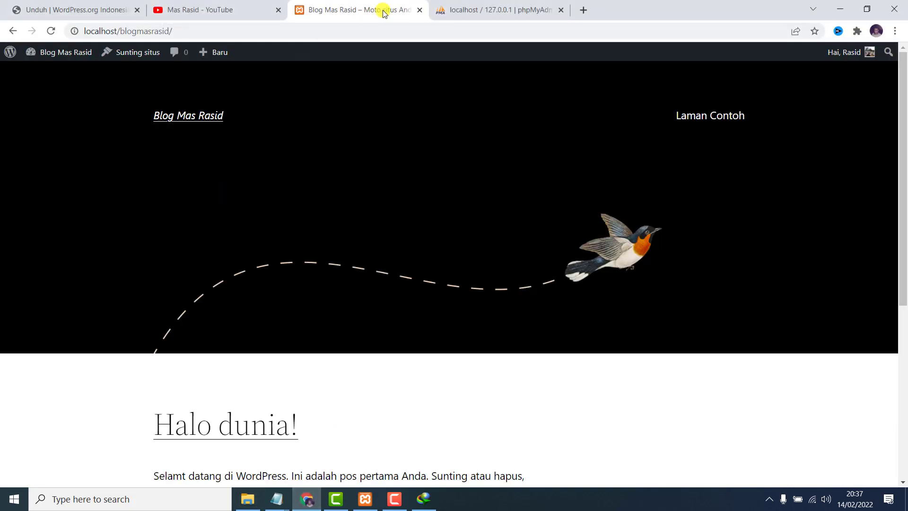
# Load localhost/ytmasrasid in a new Chrome tab.
pyautogui.click(582, 8)
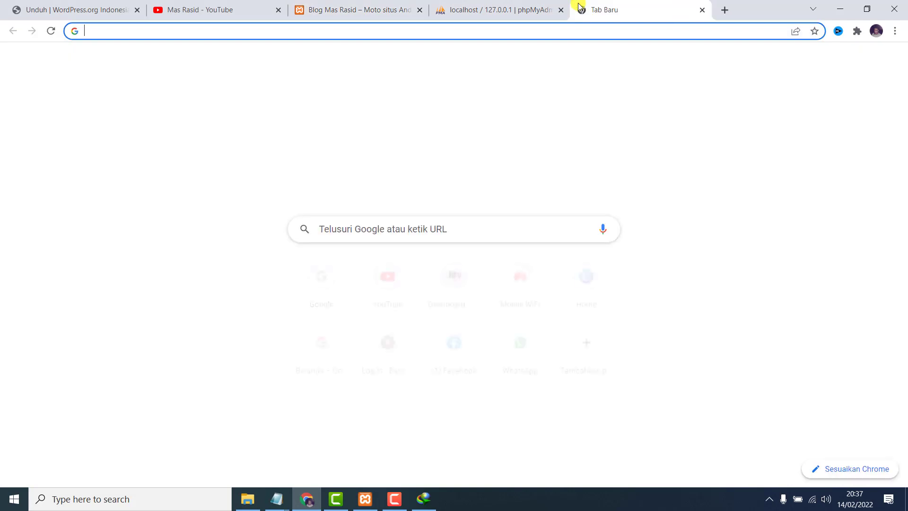
pyautogui.write('local')
pyautogui.press('BackSpace')
pyautogui.press('BackSpace')
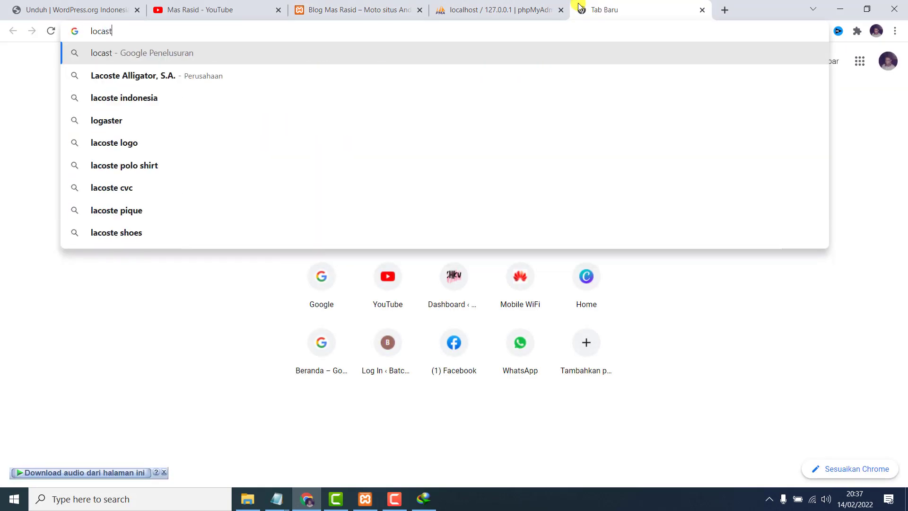
pyautogui.write('lho')
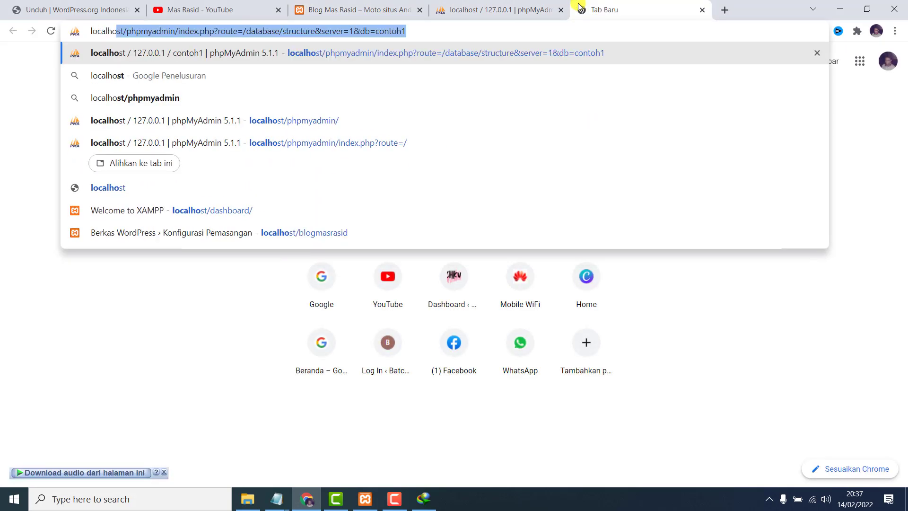
pyautogui.write('st/')
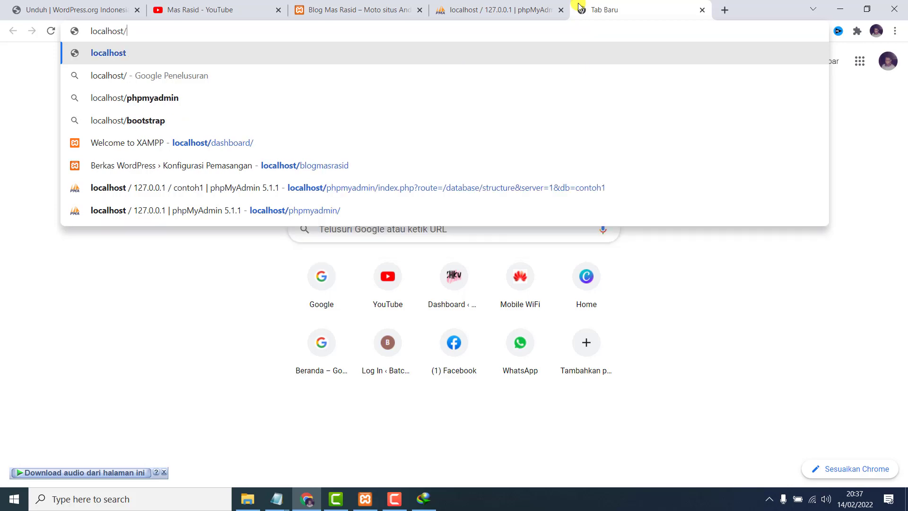
pyautogui.write('yt')
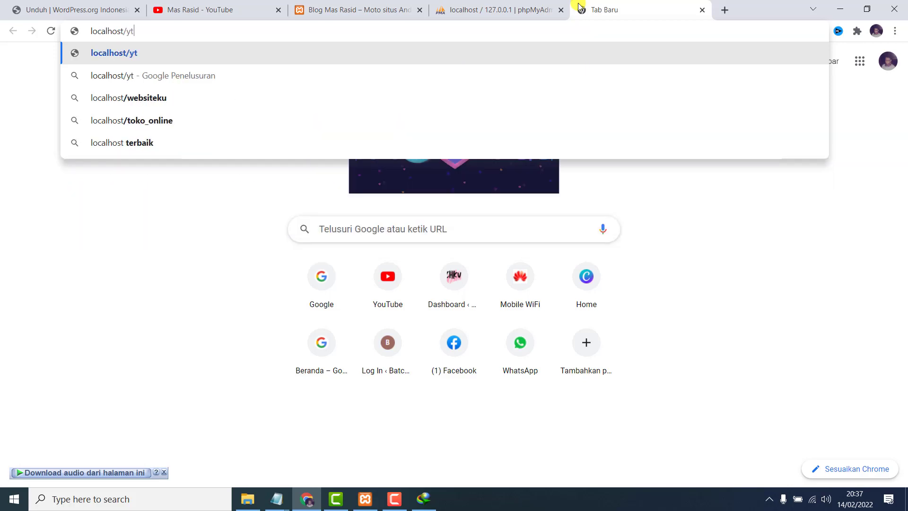
pyautogui.write('masrasid')
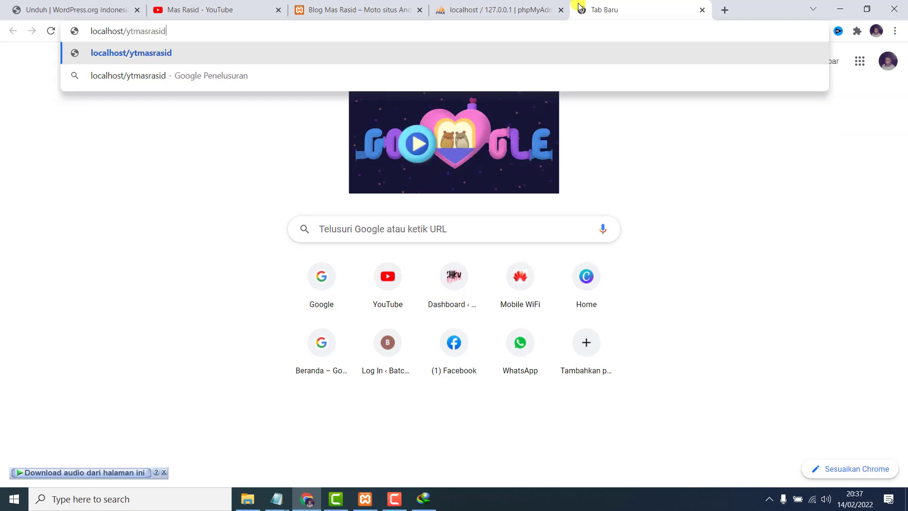
pyautogui.press('Return')
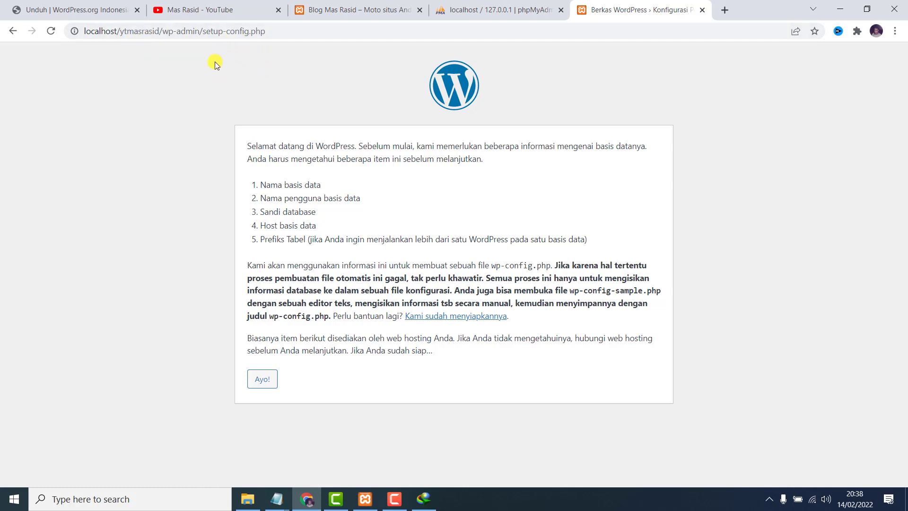
# Stop Apache and MySQL in XAMPP and reload localhost/ytmasrasid/ without setup-config.php.
pyautogui.click(365, 499)
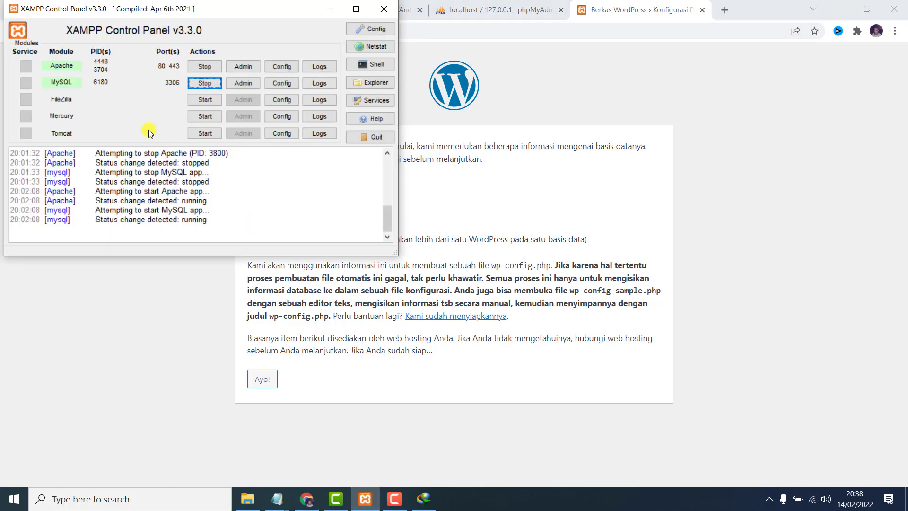
pyautogui.click(210, 66)
pyautogui.click(209, 81)
pyautogui.click(171, 302)
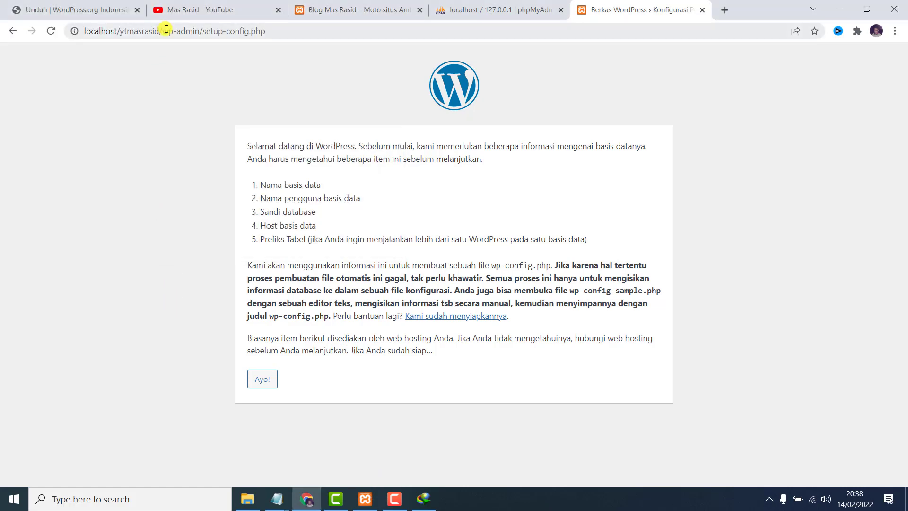
pyautogui.moveTo(163, 30); pyautogui.dragTo(284, 39)
pyautogui.press('BackSpace')
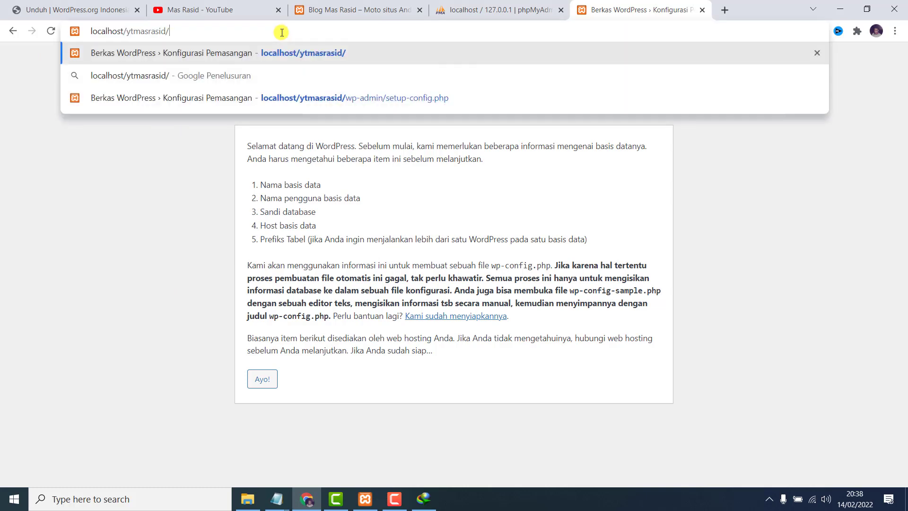
pyautogui.press('Return')
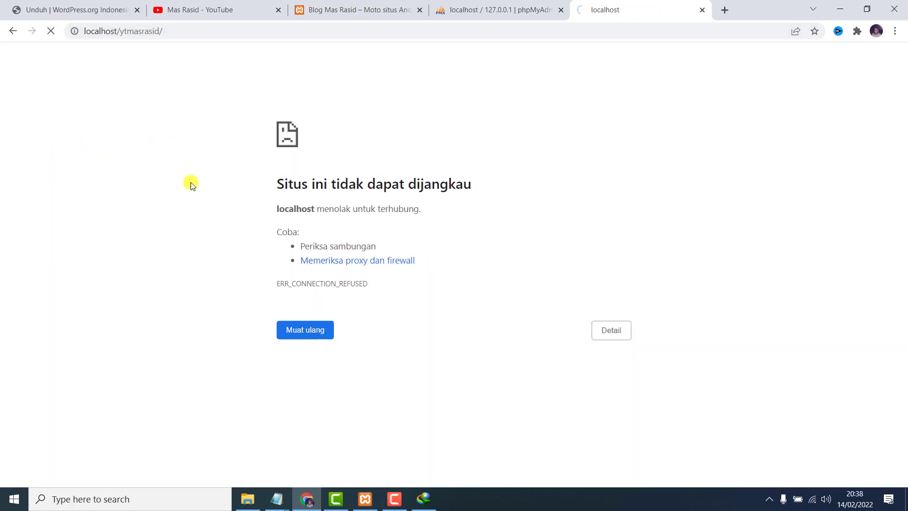
# Start Apache and MySQL again and return to the WordPress setup page.
pyautogui.click(365, 499)
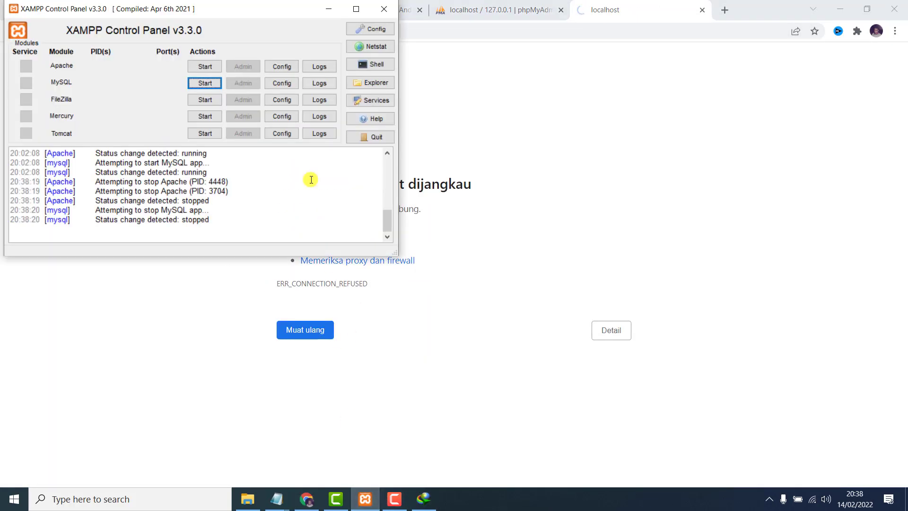
pyautogui.click(213, 70)
pyautogui.click(206, 82)
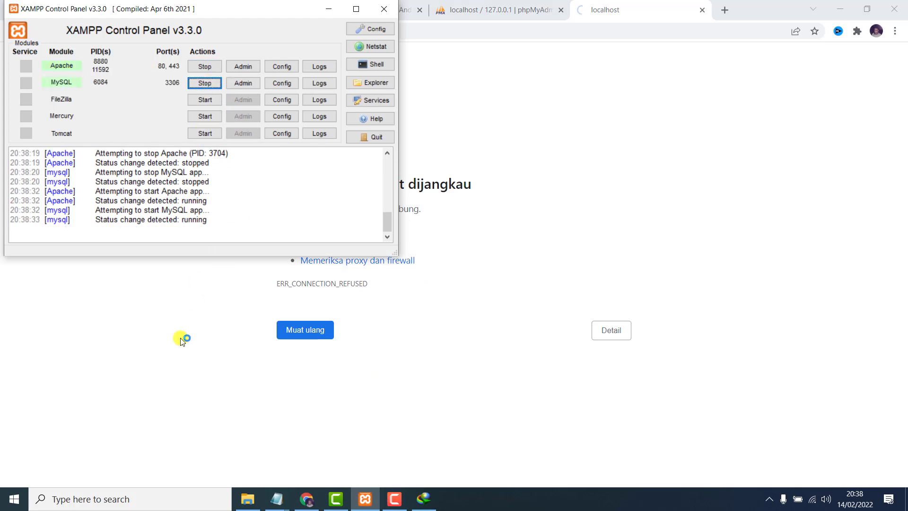
pyautogui.click(181, 341)
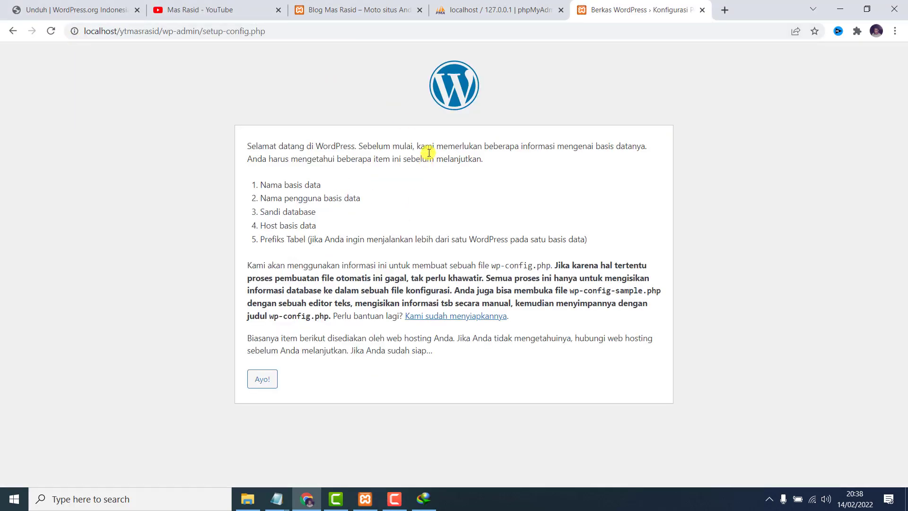
# Begin setup and enter database username root with an empty password.
pyautogui.click(262, 380)
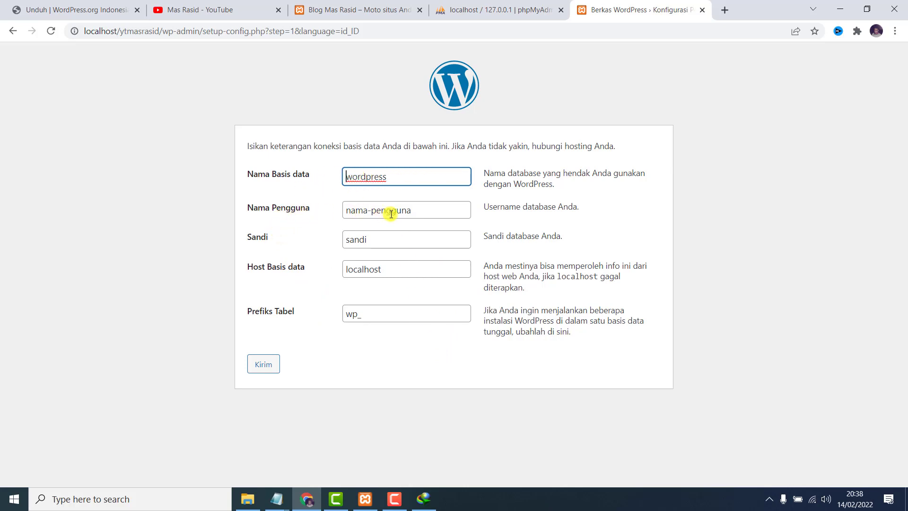
pyautogui.moveTo(413, 209); pyautogui.dragTo(325, 216)
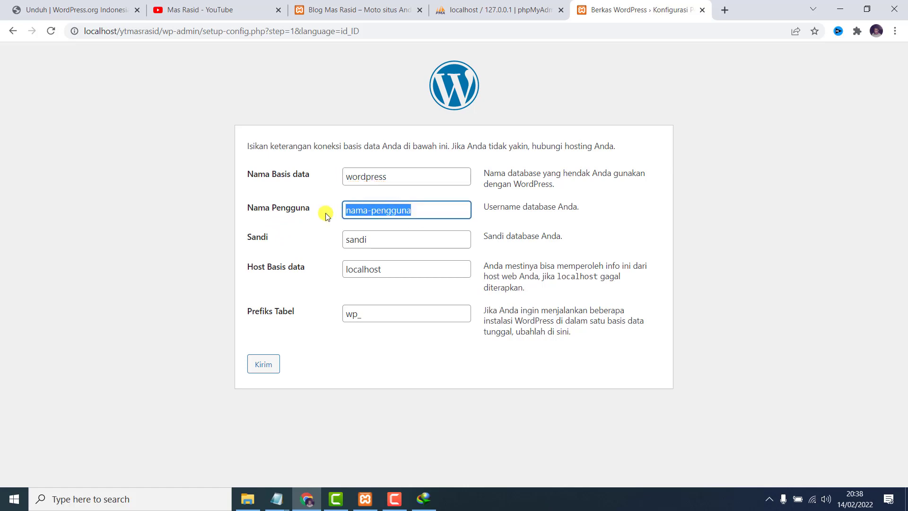
pyautogui.write('ro')
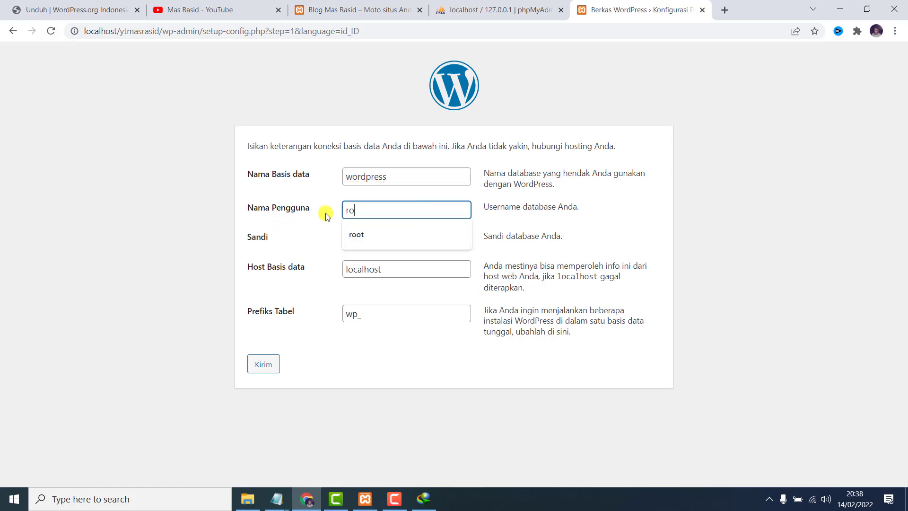
pyautogui.write('ot')
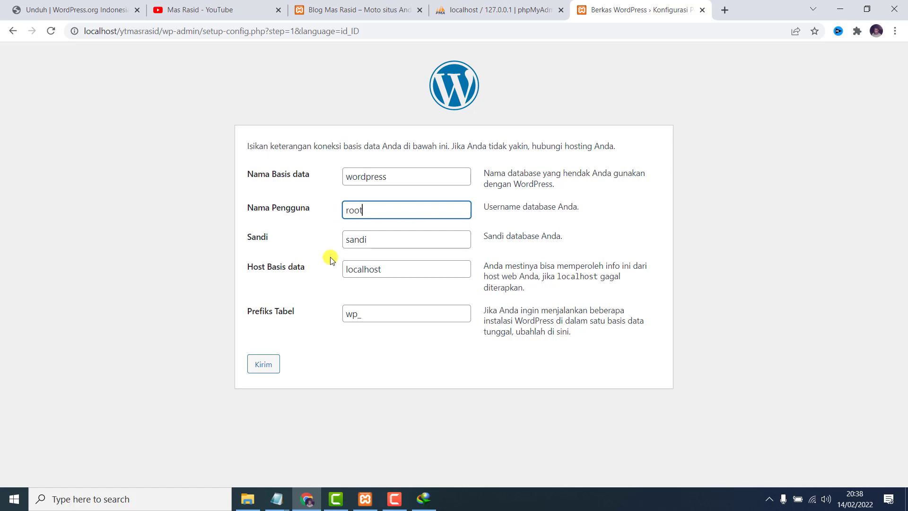
pyautogui.moveTo(367, 240); pyautogui.dragTo(344, 240)
pyautogui.press('BackSpace')
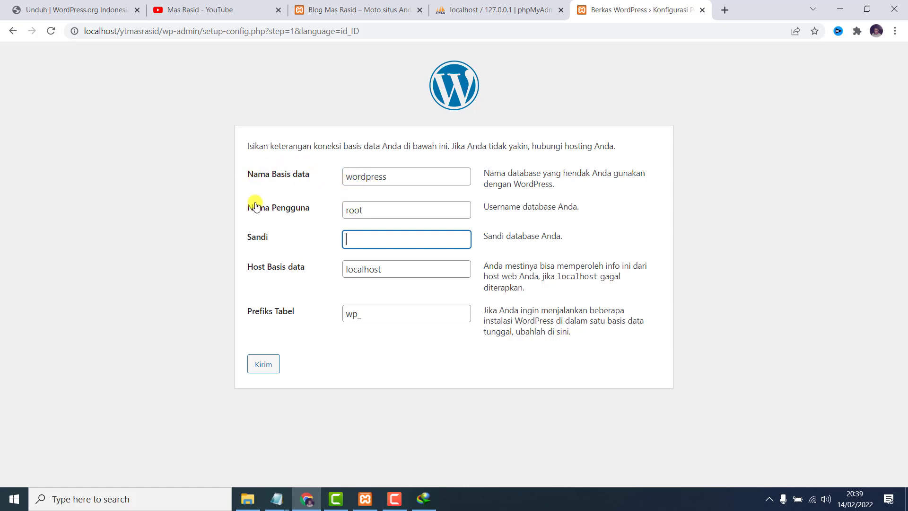
pyautogui.click(526, 14)
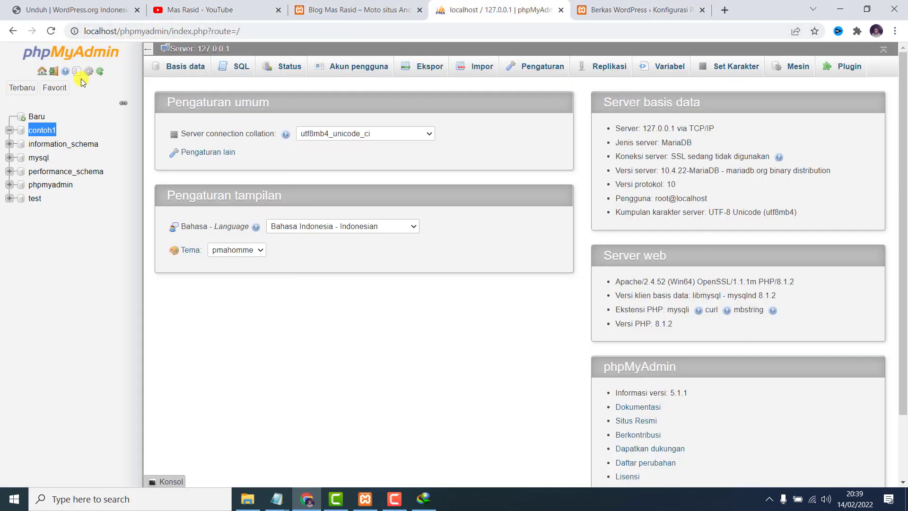
# Reload phpMyAdmin from its base address and open the Basis data list.
pyautogui.moveTo(169, 31); pyautogui.dragTo(310, 30)
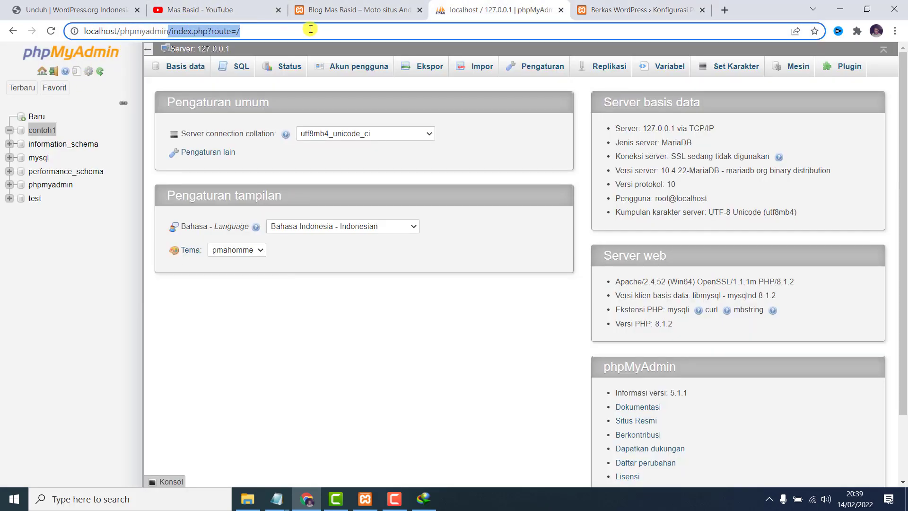
pyautogui.press('BackSpace')
pyautogui.press('Return')
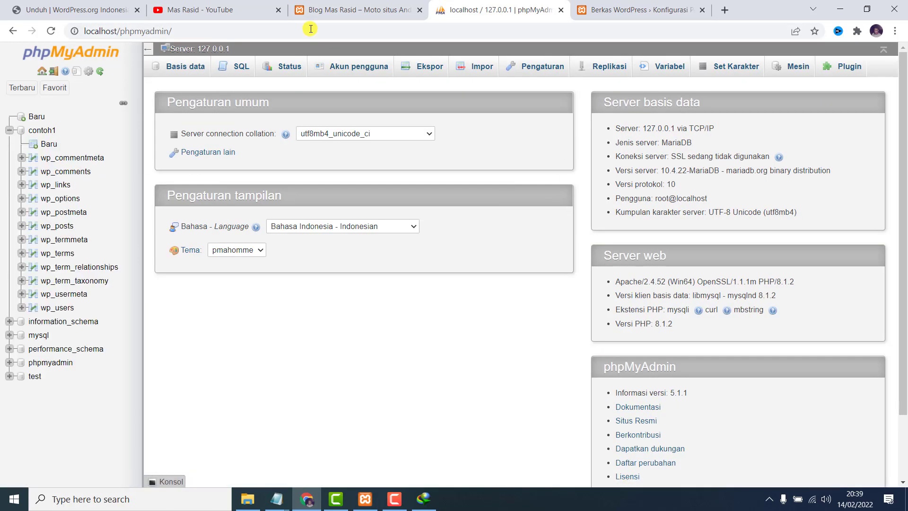
pyautogui.click(185, 71)
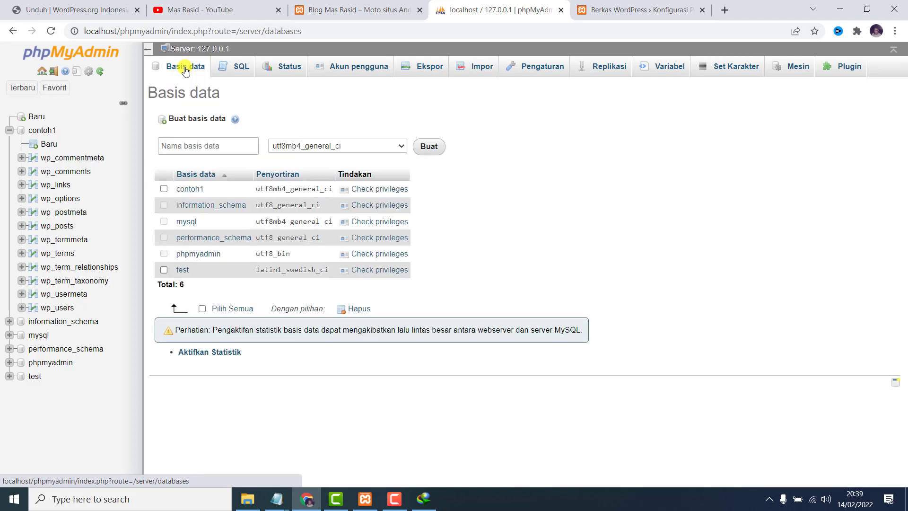
# Create the database contohwordpress2, copying its name for the setup form.
pyautogui.click(197, 143)
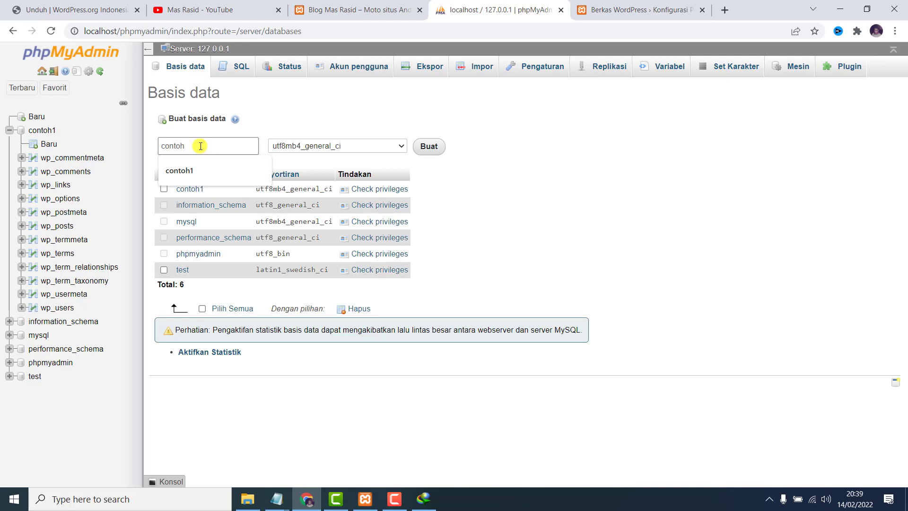
pyautogui.write('wordpress2')
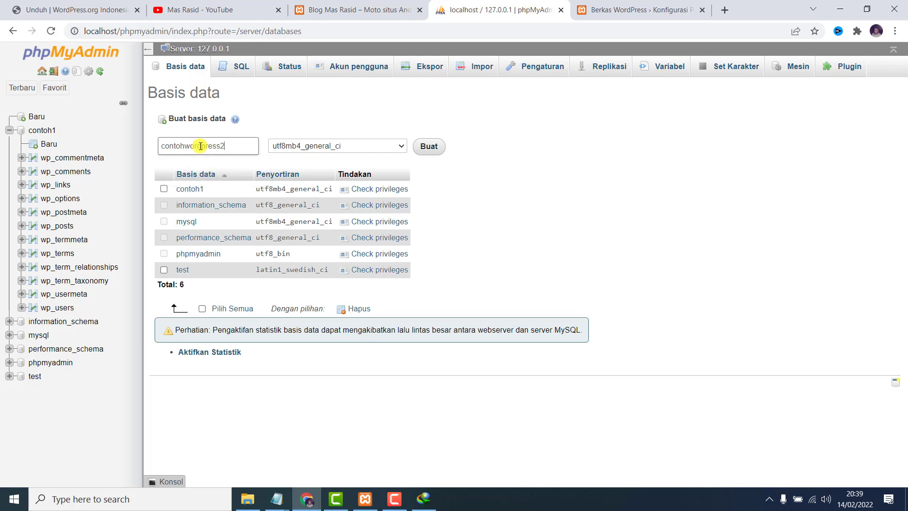
pyautogui.doubleClick(201, 147)
pyautogui.hotkey('ctrl', 'c')
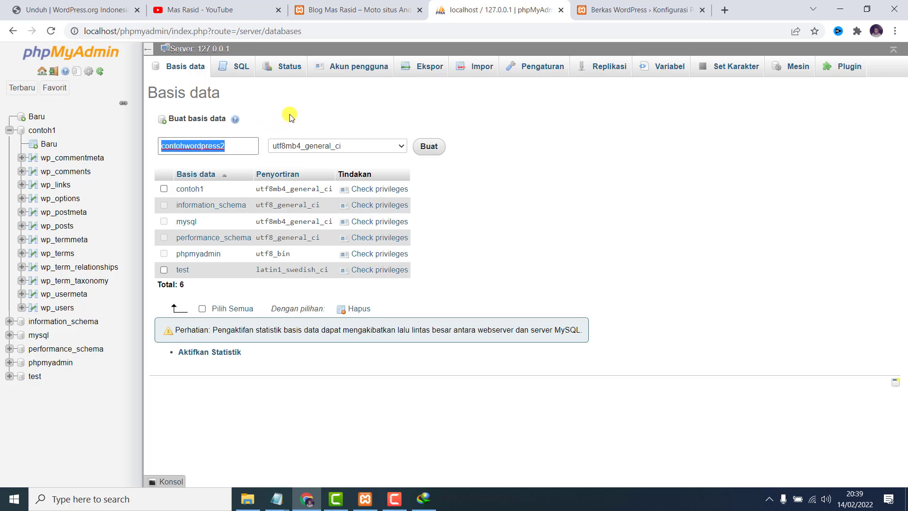
pyautogui.click(290, 119)
pyautogui.click(435, 148)
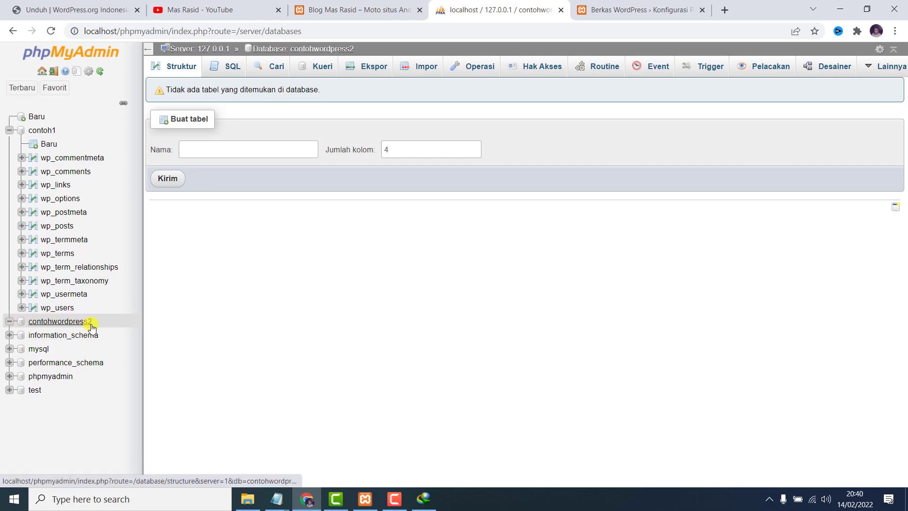
pyautogui.click(367, 11)
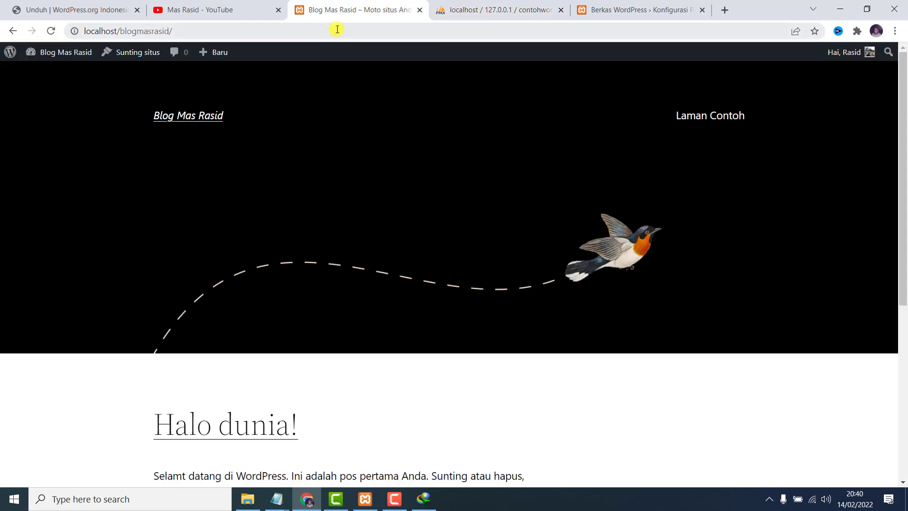
pyautogui.click(473, 9)
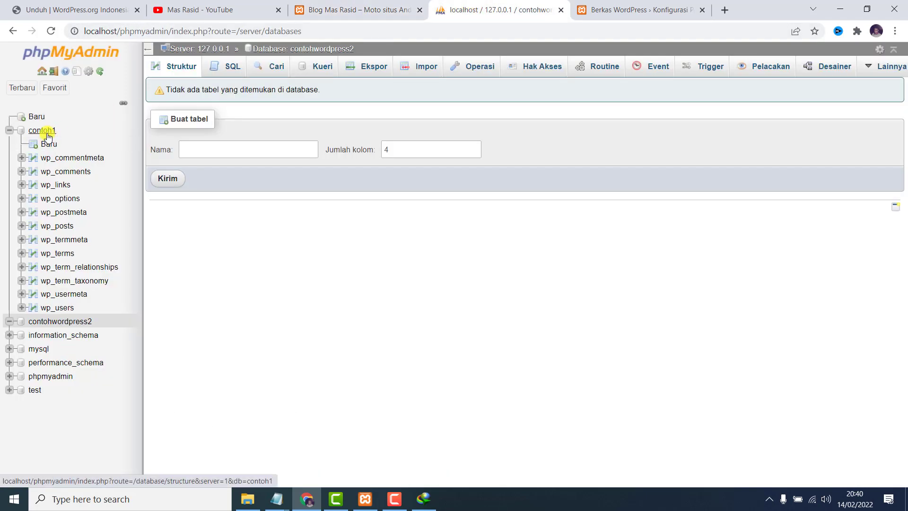
pyautogui.click(664, 5)
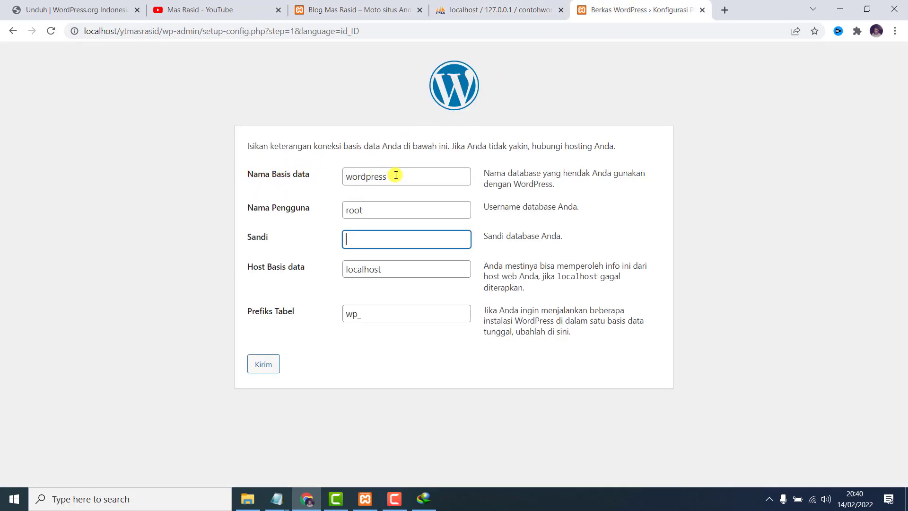
# Set the database name to contohwordpress2, submit it, and run the installation.
pyautogui.moveTo(405, 174); pyautogui.dragTo(335, 179)
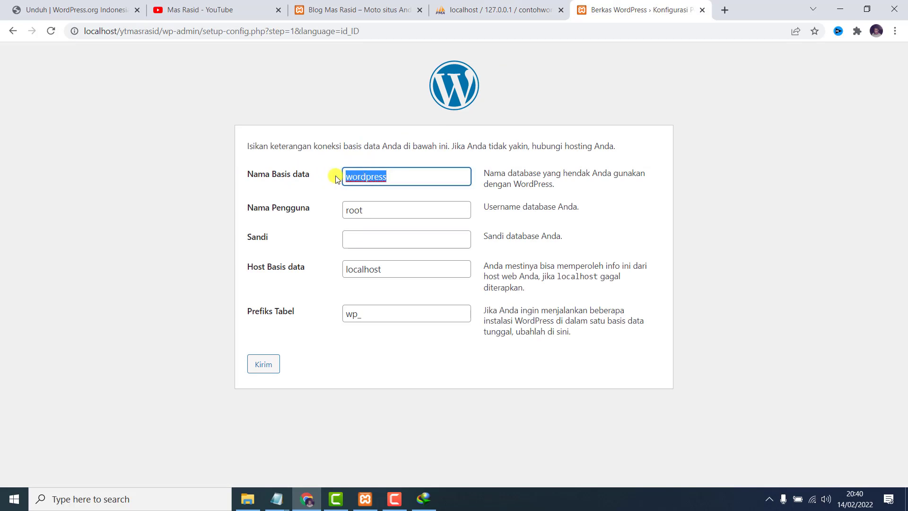
pyautogui.press('BackSpace')
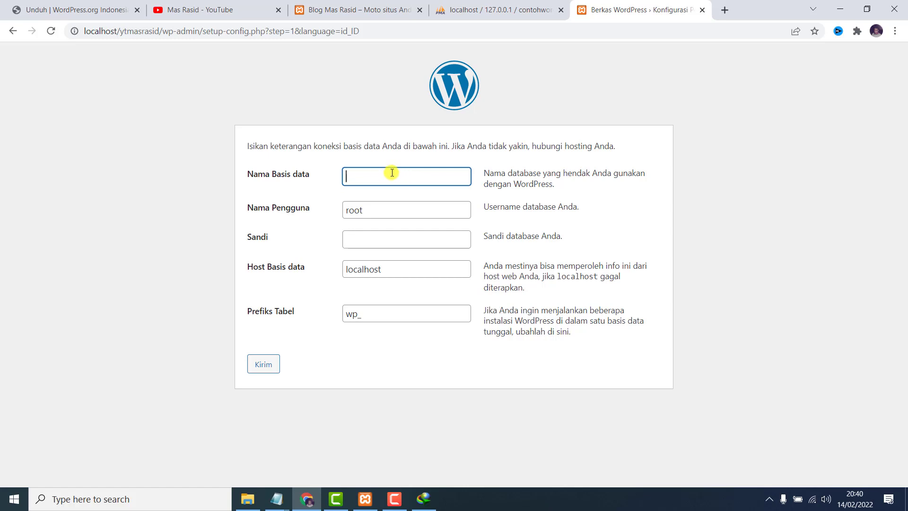
pyautogui.hotkey('ctrl', 'v')
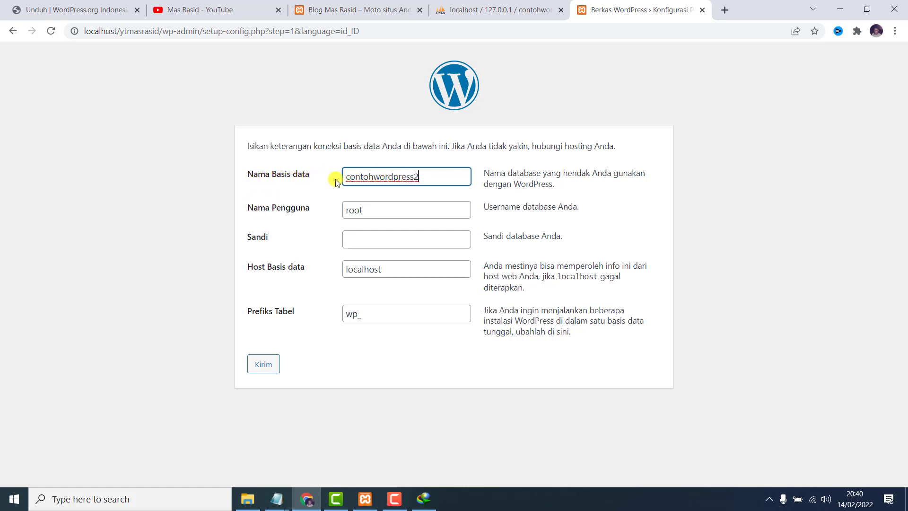
pyautogui.click(454, 11)
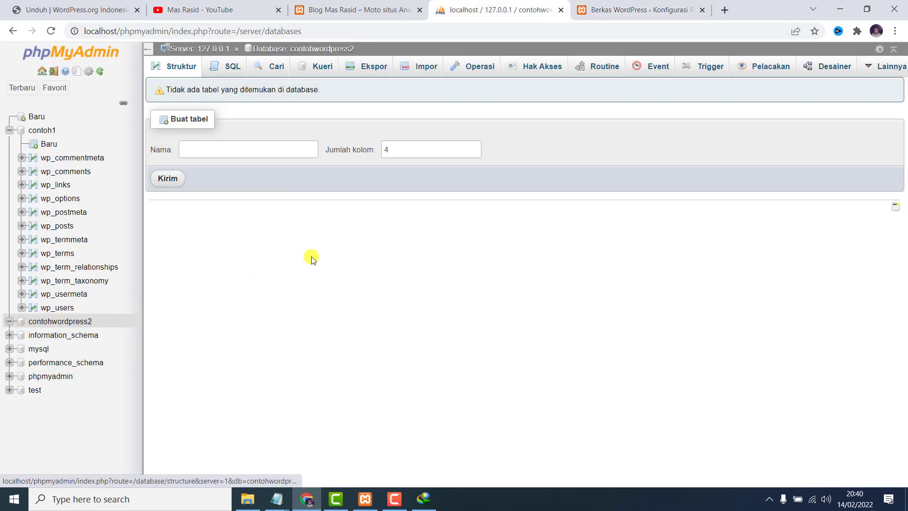
pyautogui.click(620, 9)
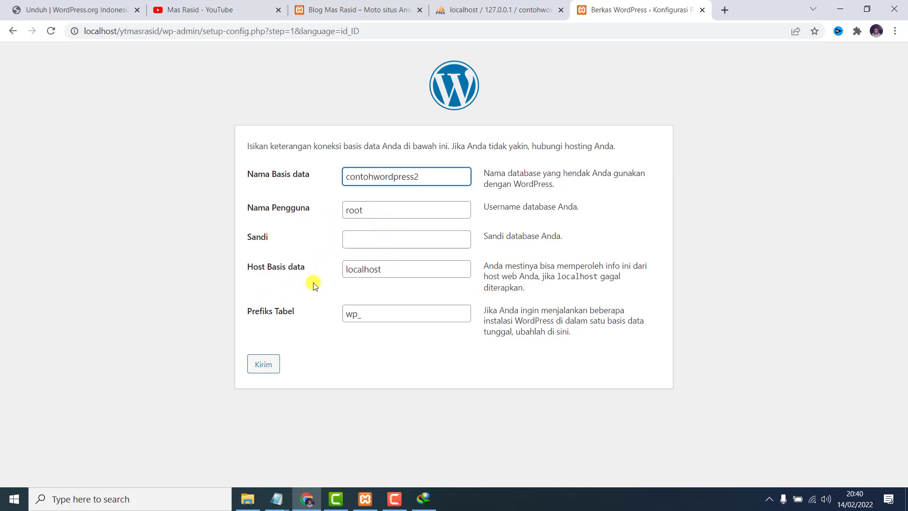
pyautogui.click(265, 365)
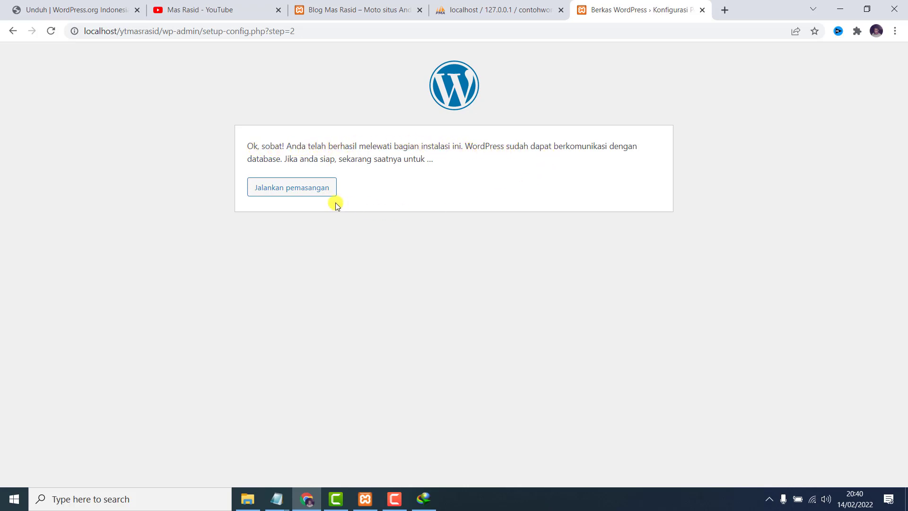
pyautogui.click(311, 190)
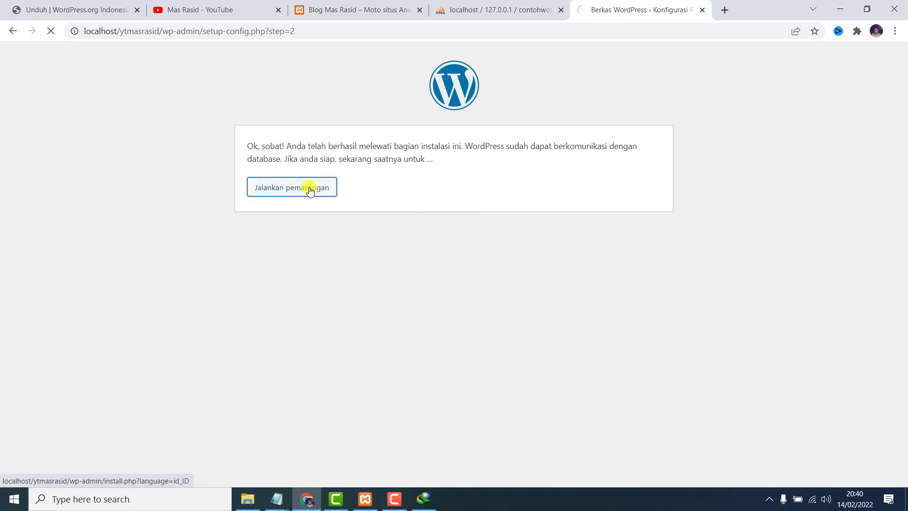
pyautogui.scroll(-1, 331, 216)
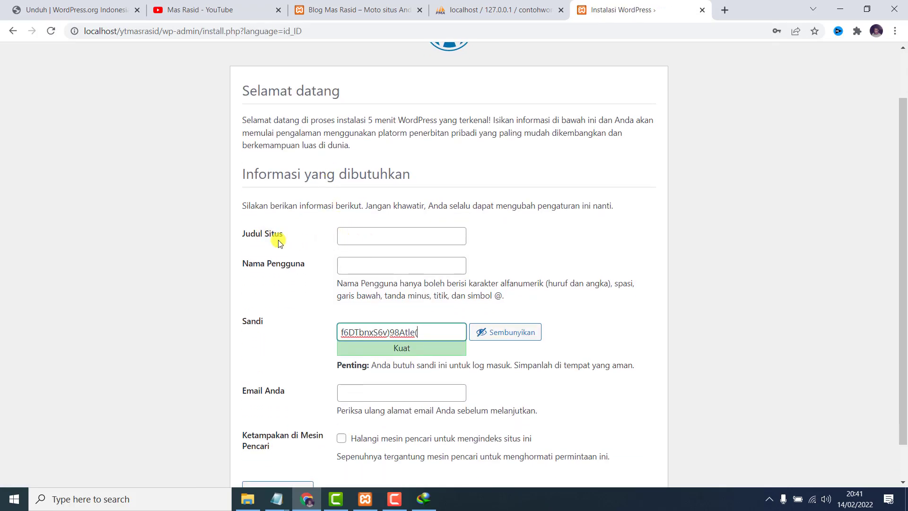
# Enter site title YT Mas Rasid and an admin username.
pyautogui.click(360, 15)
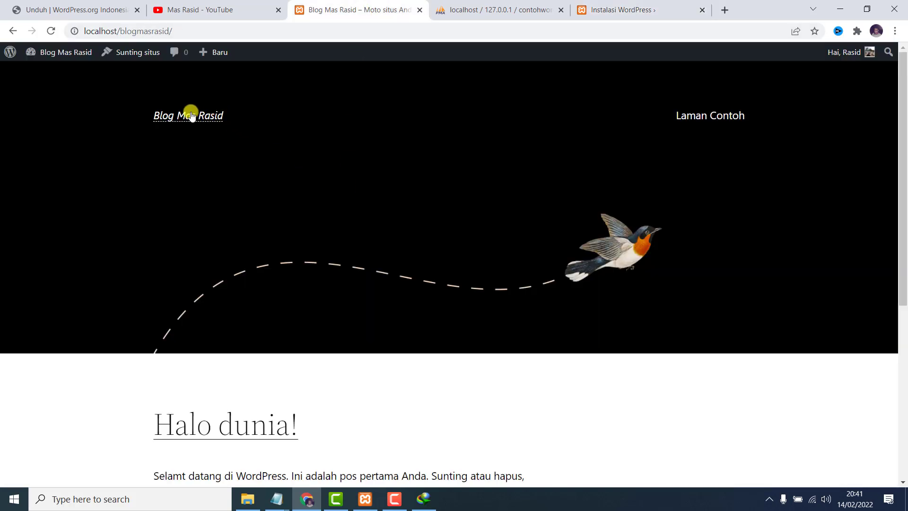
pyautogui.click(591, 8)
pyautogui.click(362, 238)
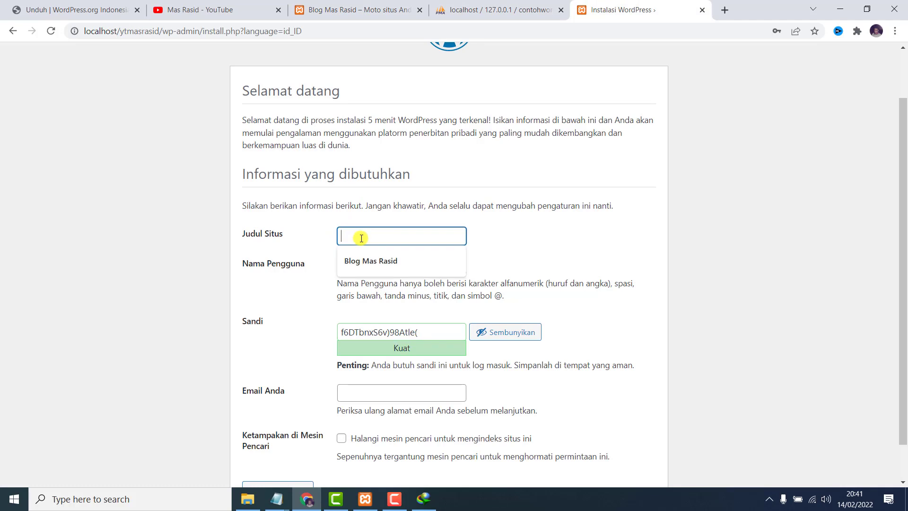
pyautogui.write('YT Mas R')
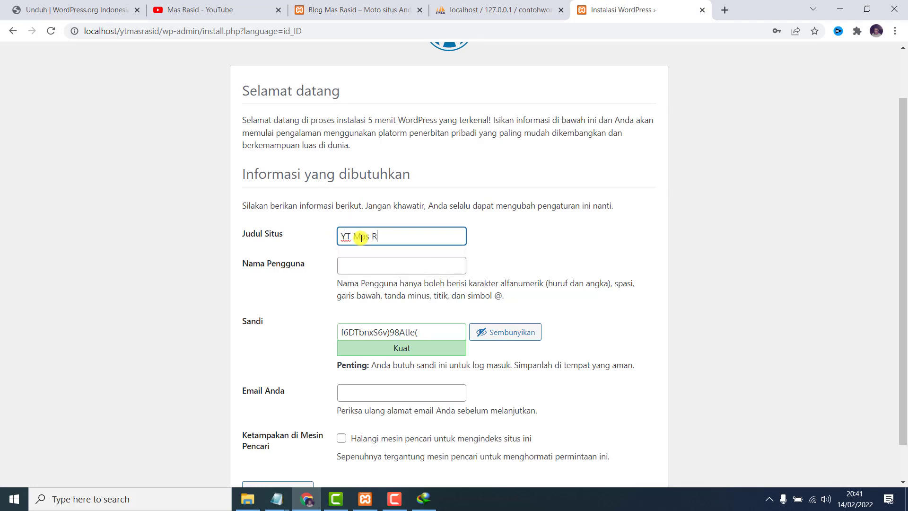
pyautogui.write('asid')
pyautogui.click(367, 262)
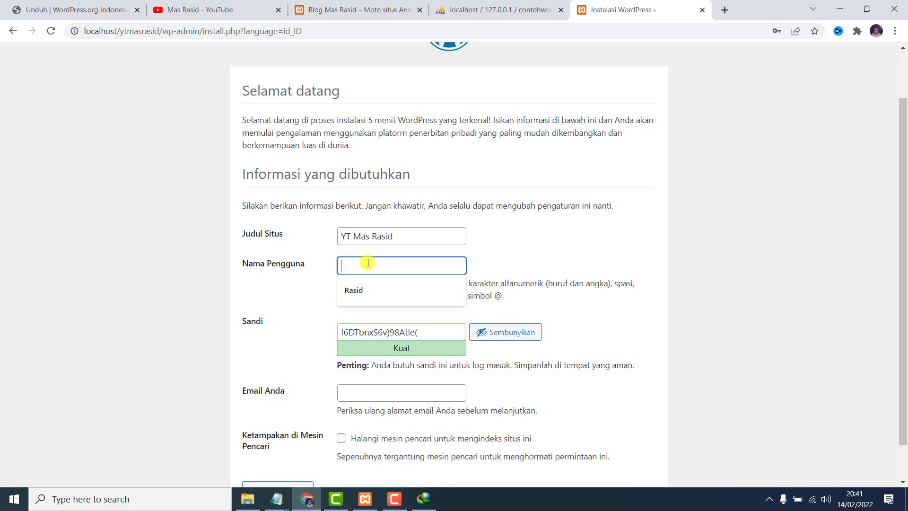
pyautogui.write('ytmasrasi')
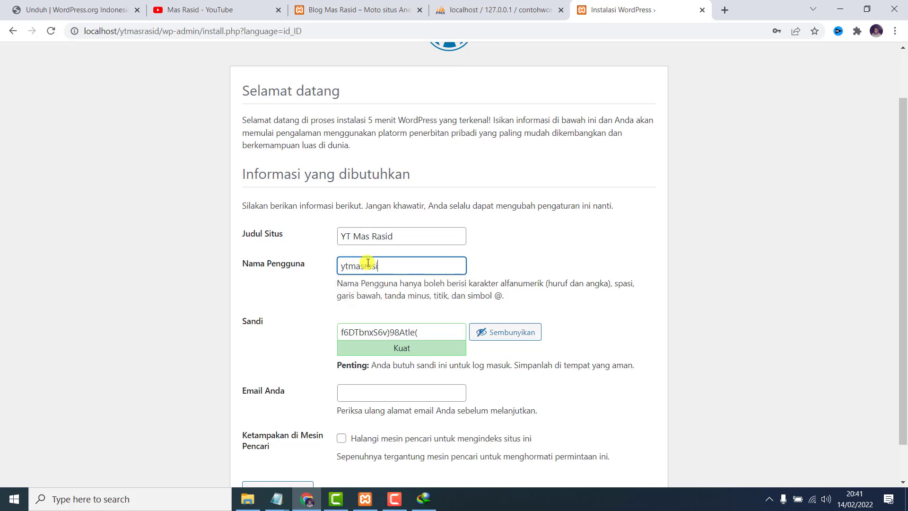
pyautogui.write('d')
# Replace the generated password with a custom medium-strength password.
pyautogui.moveTo(429, 331); pyautogui.dragTo(290, 334)
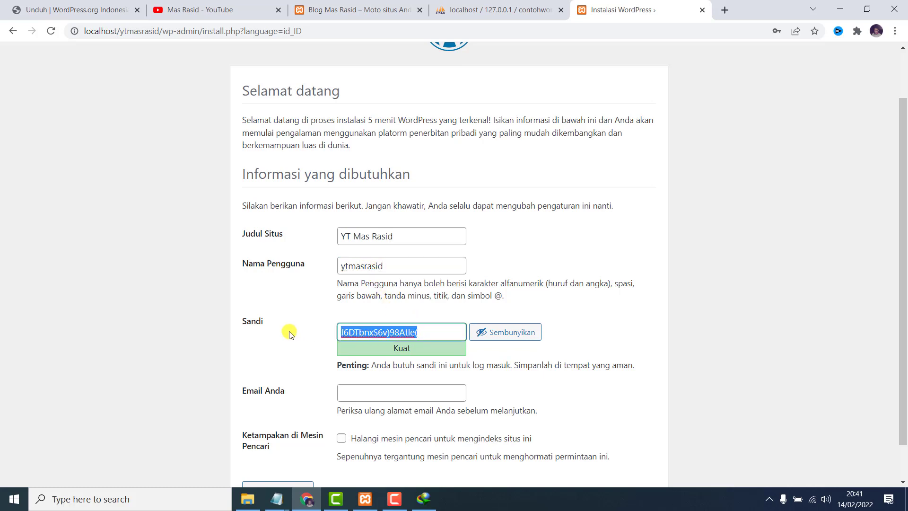
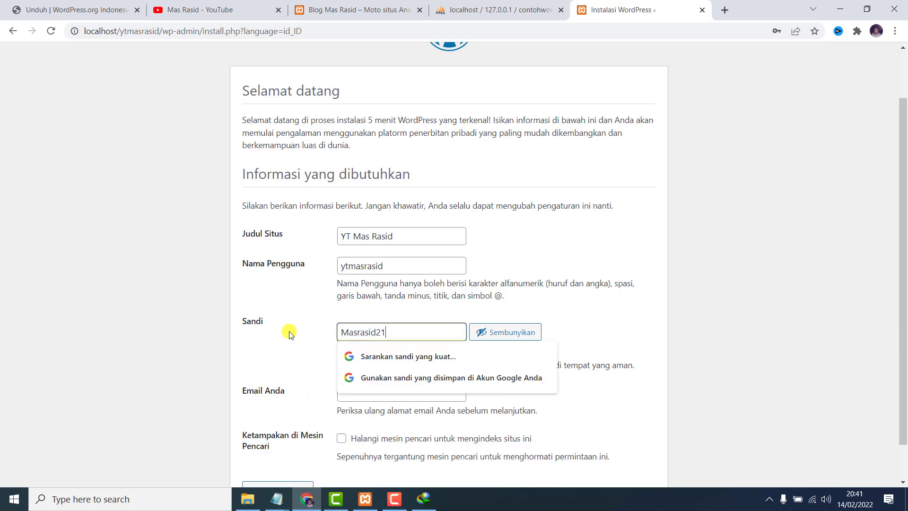
pyautogui.click(540, 254)
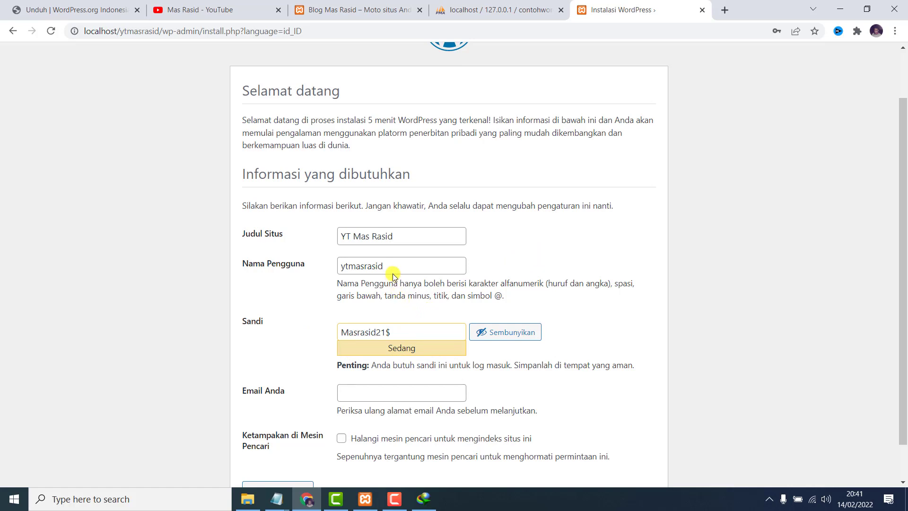
pyautogui.scroll(-1, 358, 347)
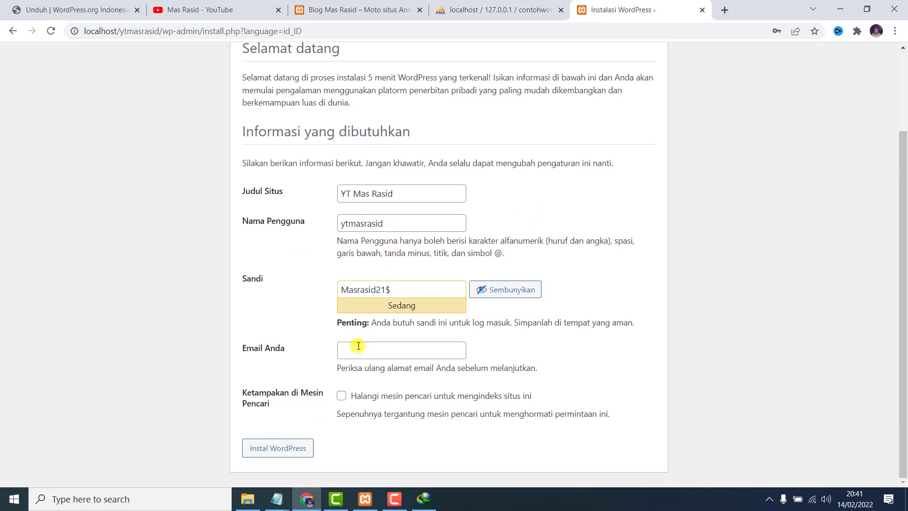
# Autofill the admin e-mail, copy the generated password, and install WordPress.
pyautogui.click(359, 350)
pyautogui.click(382, 375)
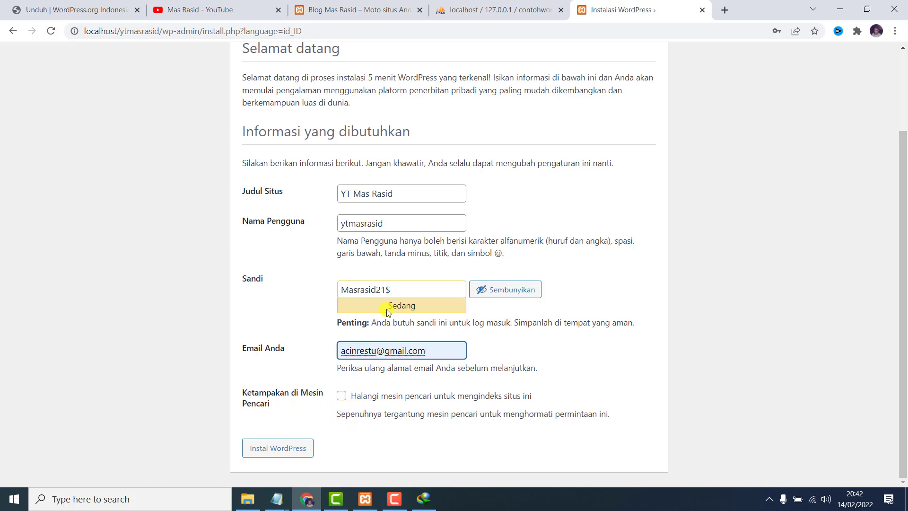
pyautogui.moveTo(397, 286); pyautogui.dragTo(341, 293)
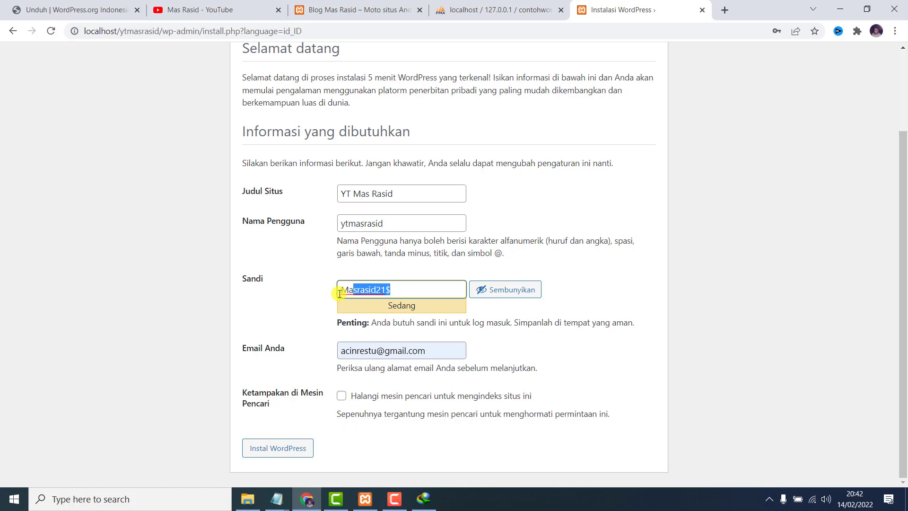
pyautogui.click(282, 451)
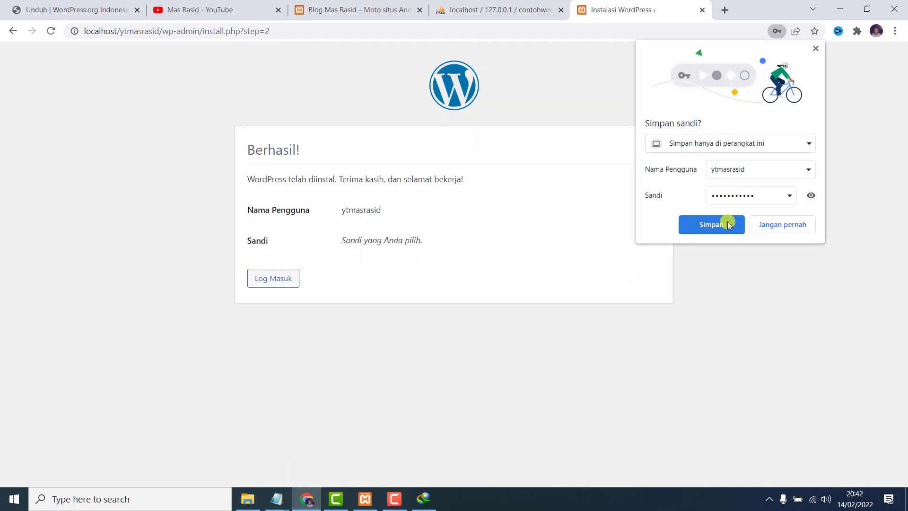
# Save the new admin login in Chrome and continue to the Log Masuk page.
pyautogui.click(726, 224)
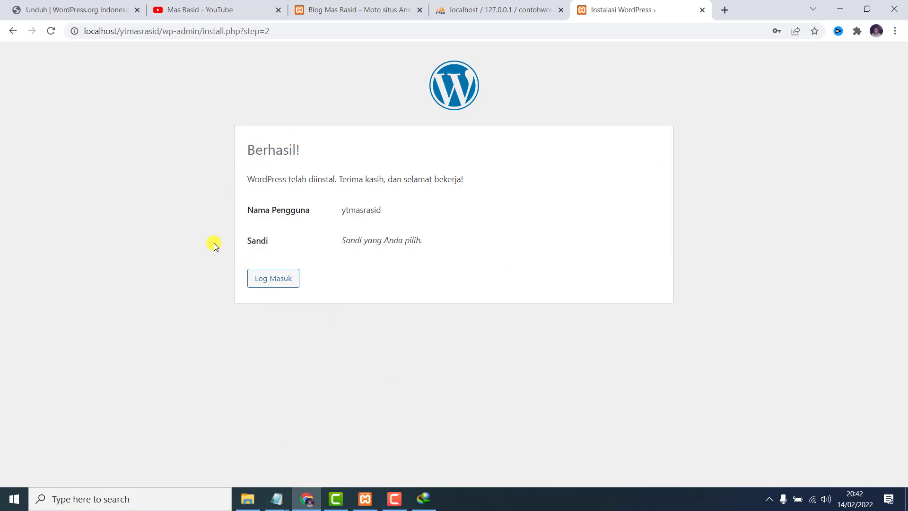
pyautogui.click(272, 280)
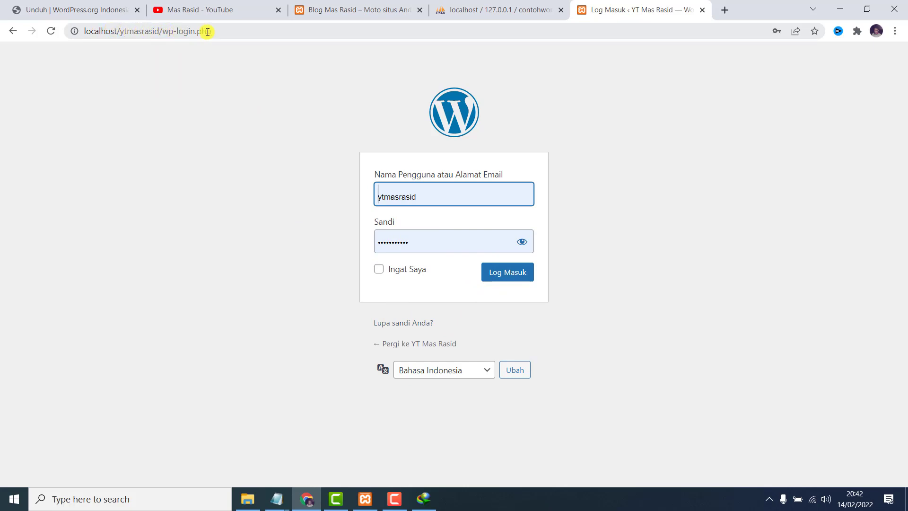
# Load localhost/ytmasrasid/wp-admin and log in with the saved admin credentials.
pyautogui.moveTo(222, 32); pyautogui.dragTo(164, 32)
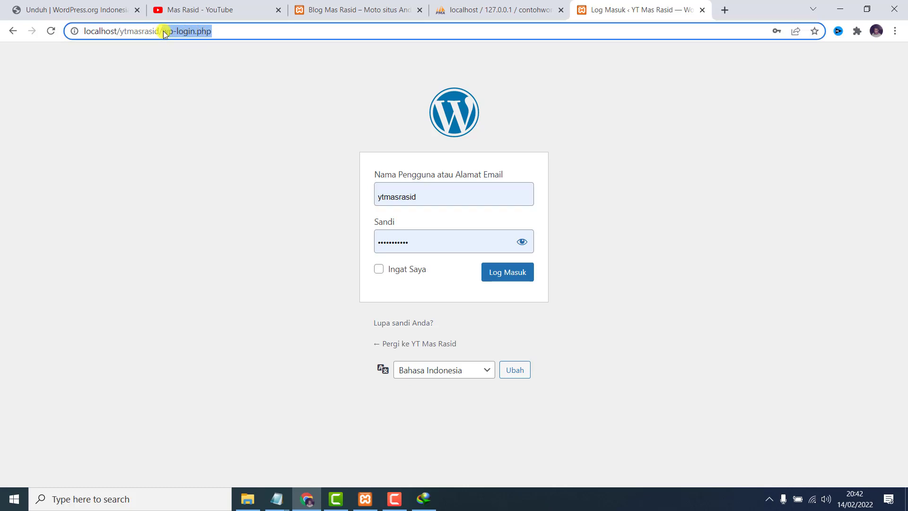
pyautogui.write('wpadmin')
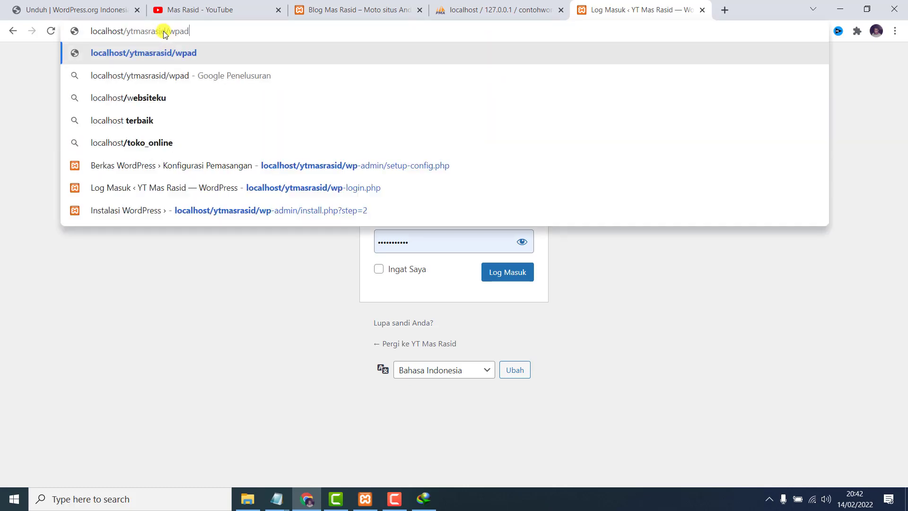
pyautogui.press('BackSpace')
pyautogui.press('BackSpace')
pyautogui.press('BackSpace')
pyautogui.press('BackSpace')
pyautogui.press('BackSpace')
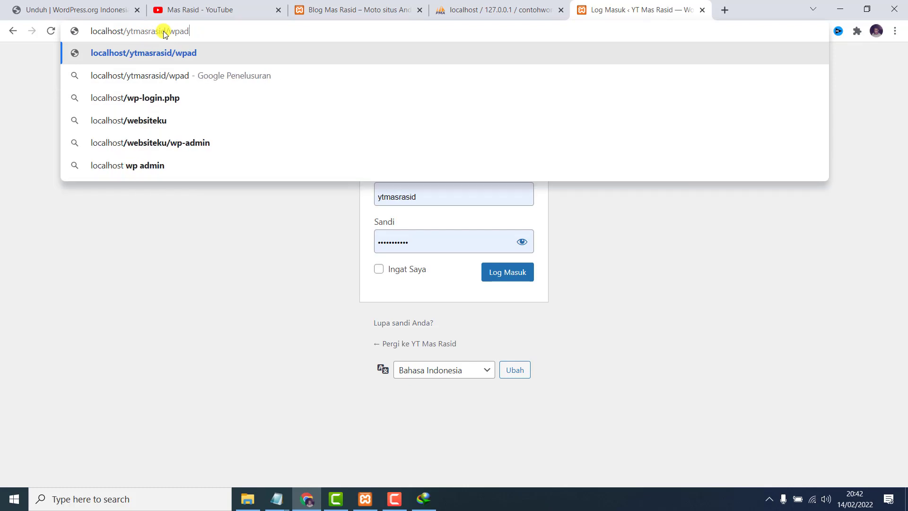
pyautogui.write('-admin')
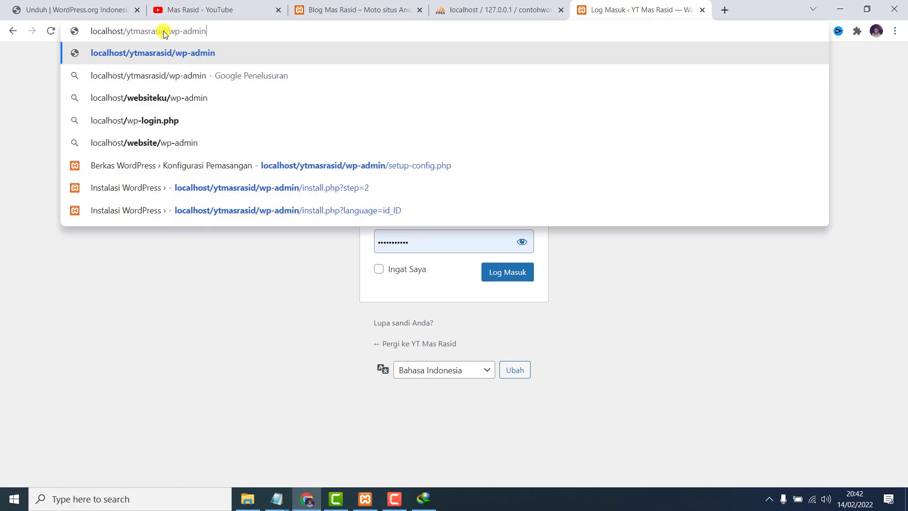
pyautogui.press('Return')
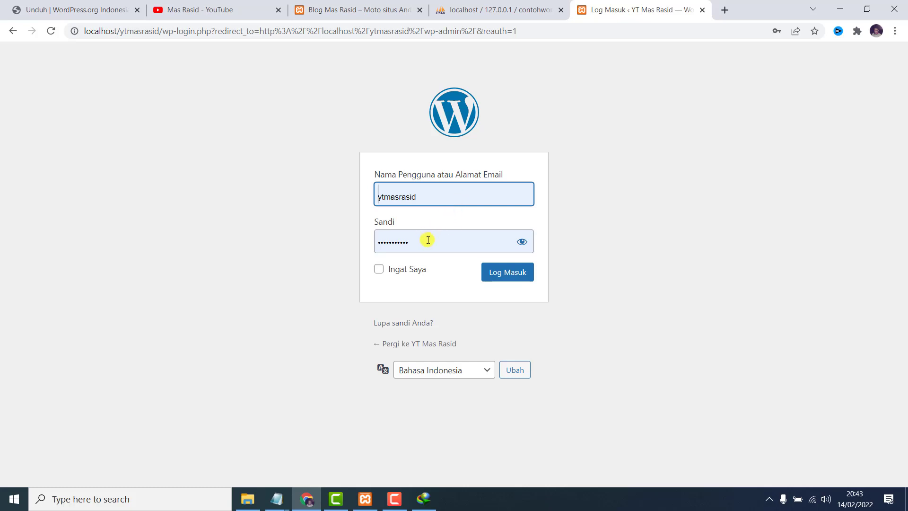
pyautogui.click(507, 276)
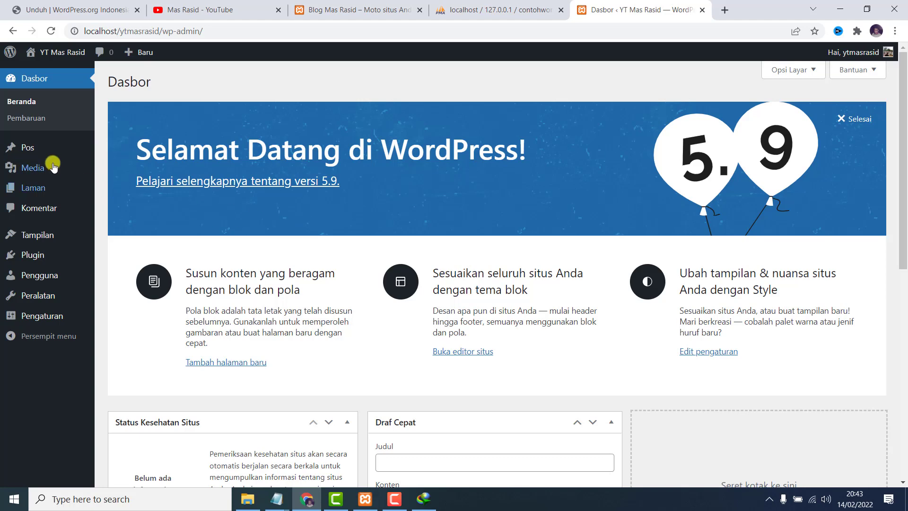
# Show the Plugins list, then open the live site via Kunjungi Situs in a new tab.
pyautogui.click(53, 256)
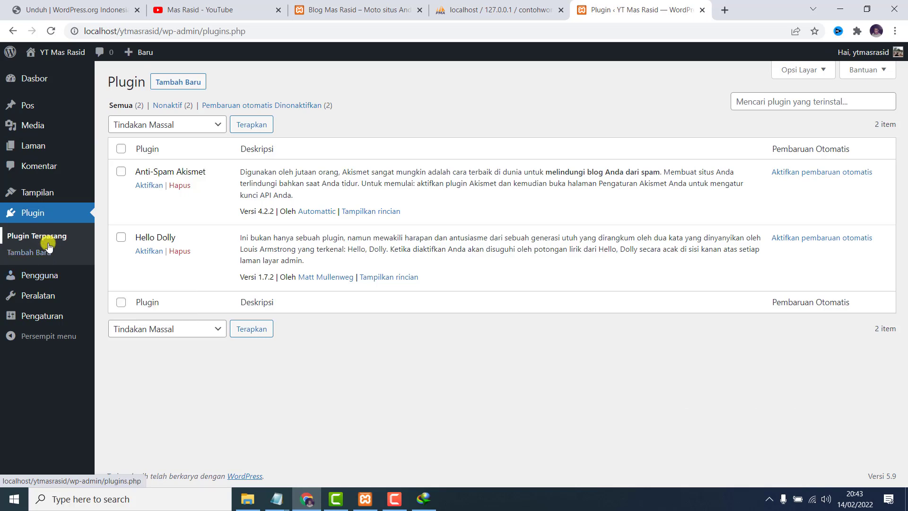
pyautogui.moveTo(54, 277)
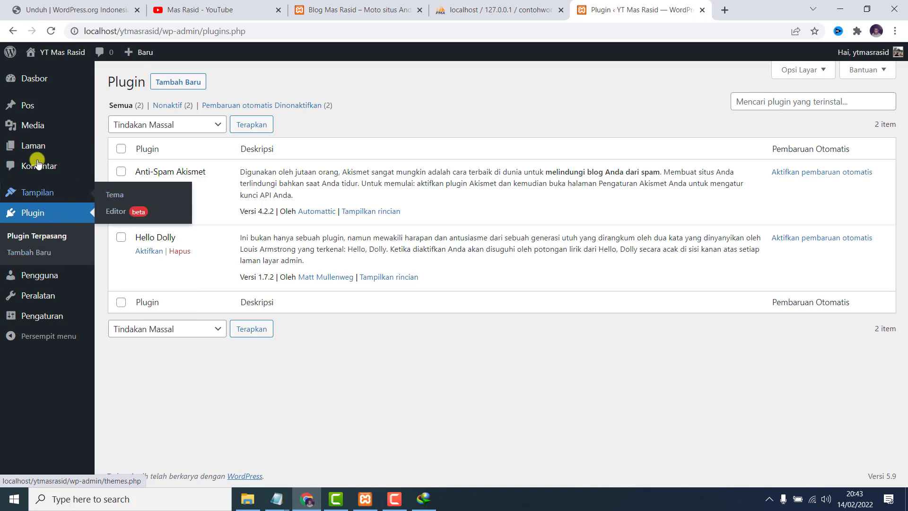
pyautogui.moveTo(48, 49)
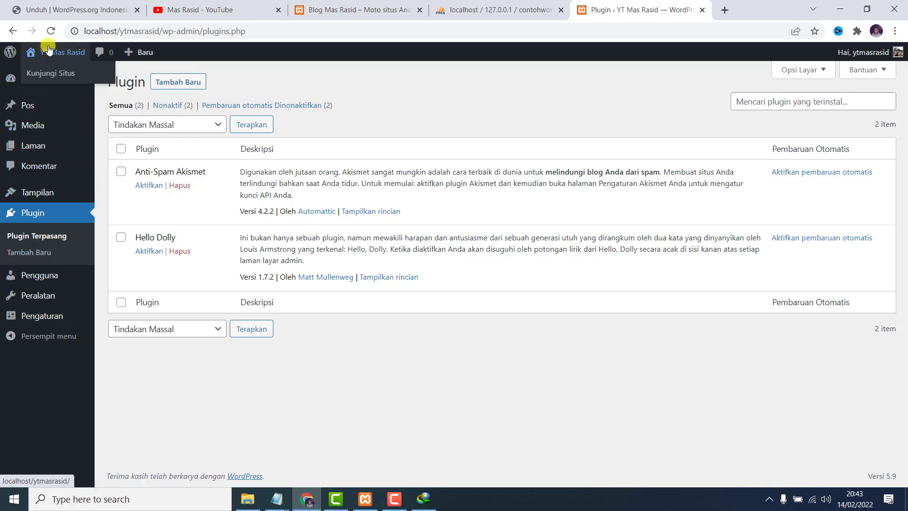
pyautogui.rightClick(55, 74)
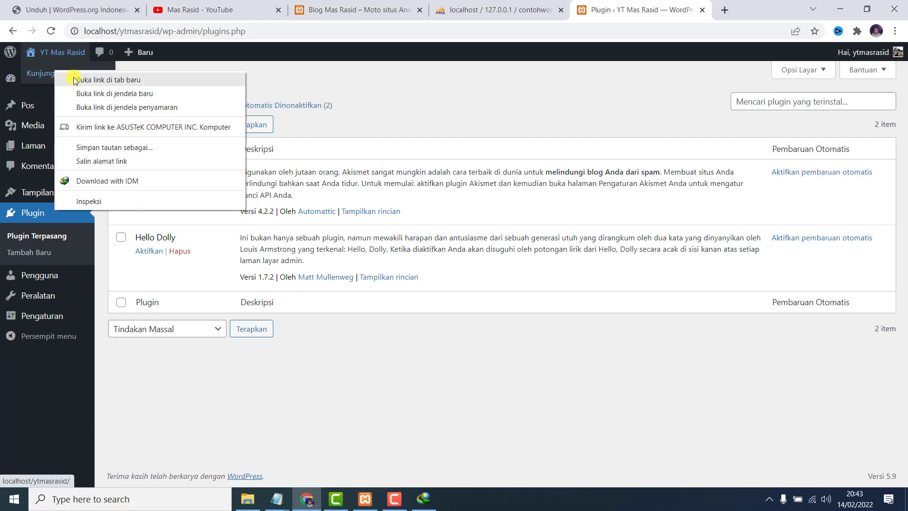
pyautogui.click(76, 80)
# Scroll through the live YT Mas Rasid site showing the 'Halo dunia!' post.
pyautogui.click(659, 8)
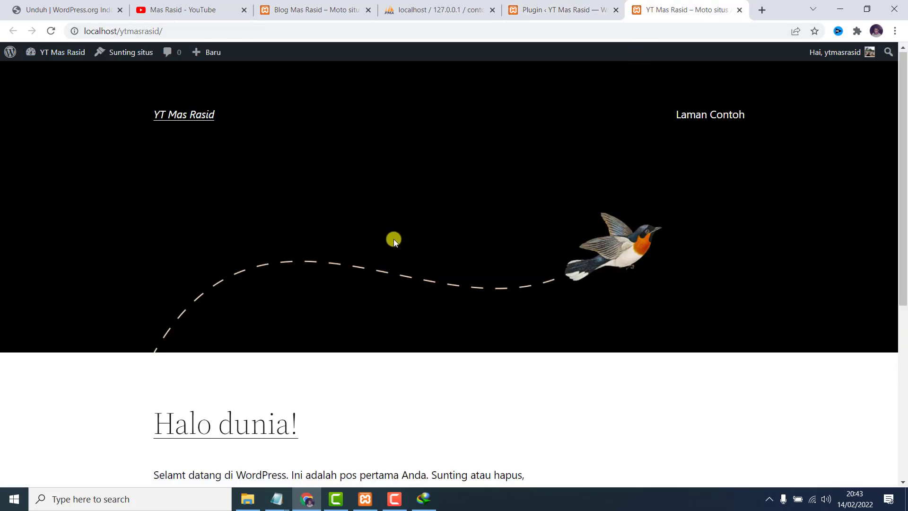
pyautogui.scroll(-5, 399, 251)
pyautogui.scroll(2, 405, 266)
pyautogui.scroll(3, 382, 282)
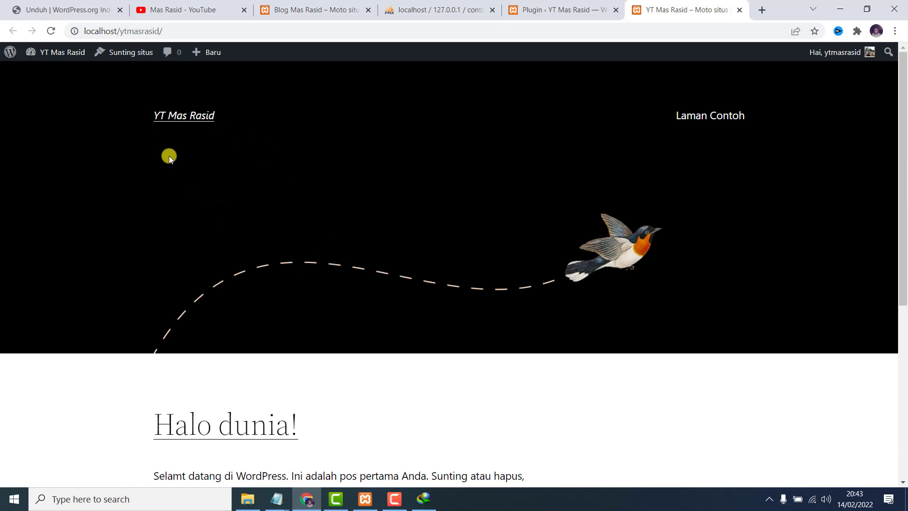
pyautogui.scroll(-6, 219, 260)
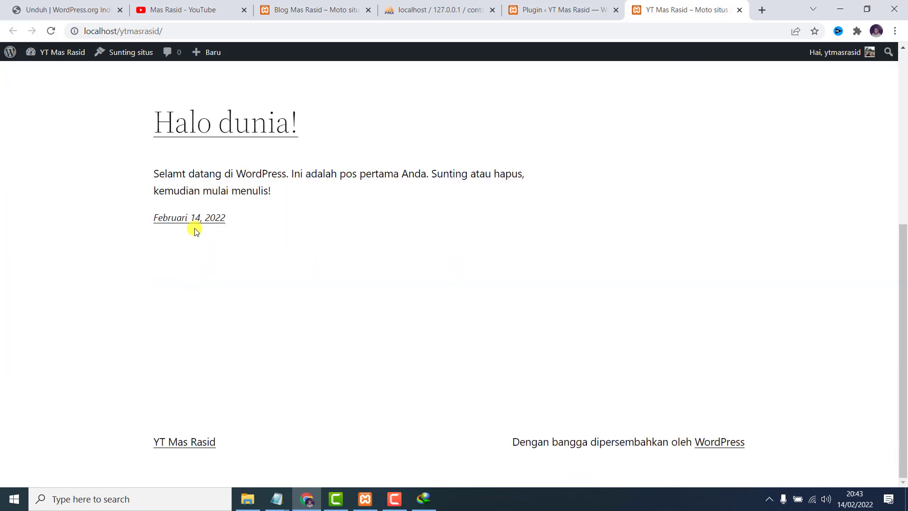
# Activate the Twenty Twenty theme from Tampilan > Tema in the admin.
pyautogui.click(603, 7)
pyautogui.moveTo(59, 192)
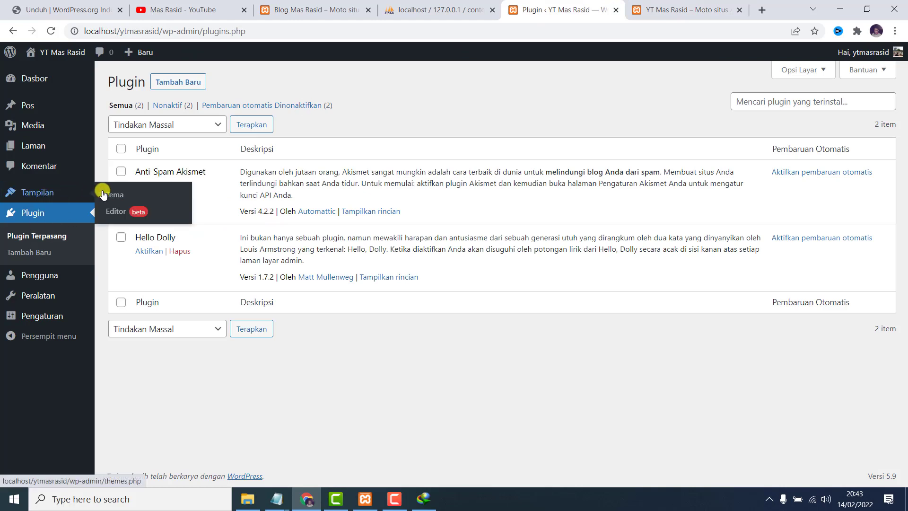
pyautogui.click(114, 193)
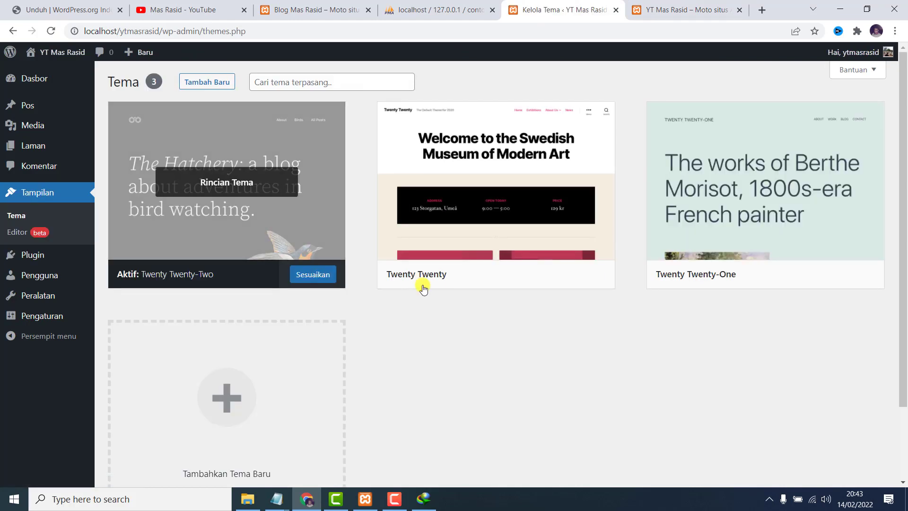
pyautogui.click(496, 278)
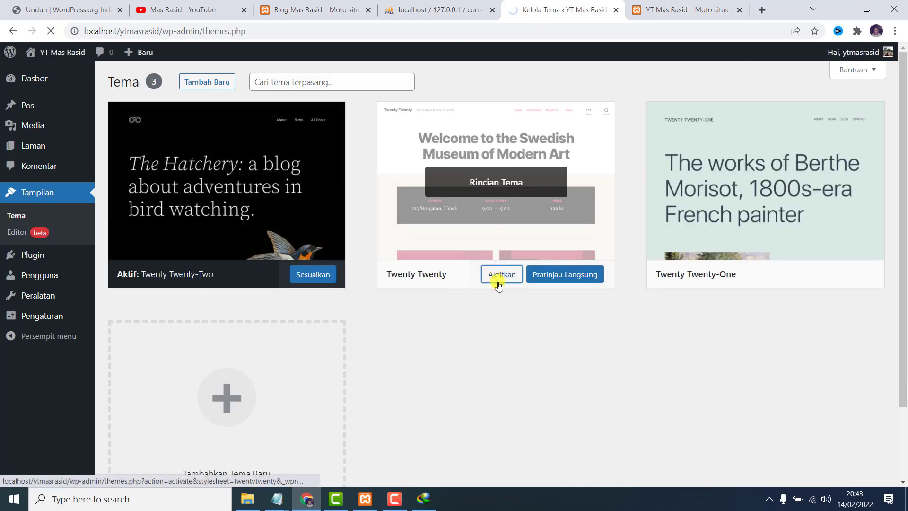
pyautogui.click(685, 9)
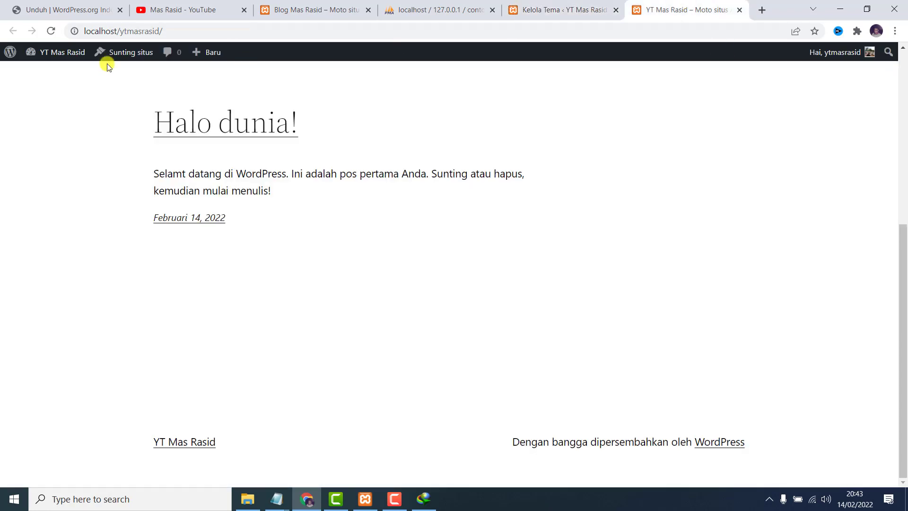
# Reload the live site to see 'Halo dunia!' in the Twenty Twenty design.
pyautogui.click(51, 32)
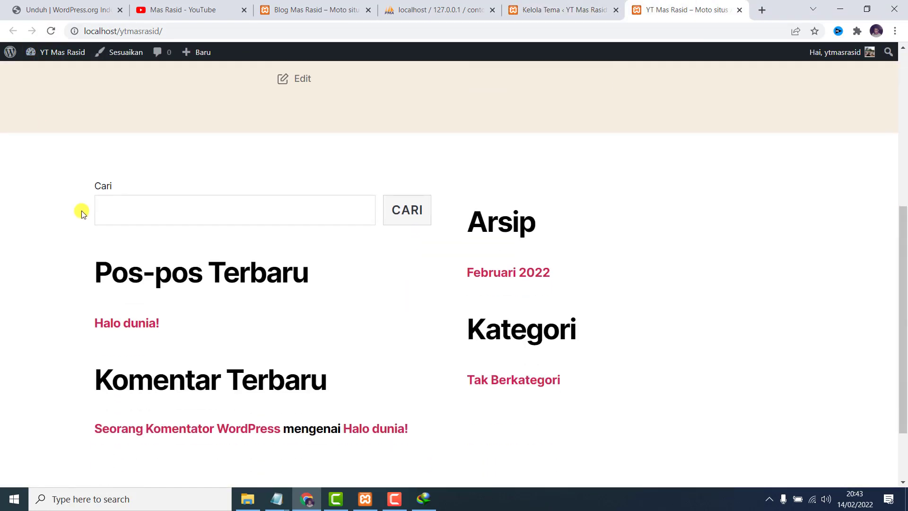
pyautogui.scroll(5, 113, 240)
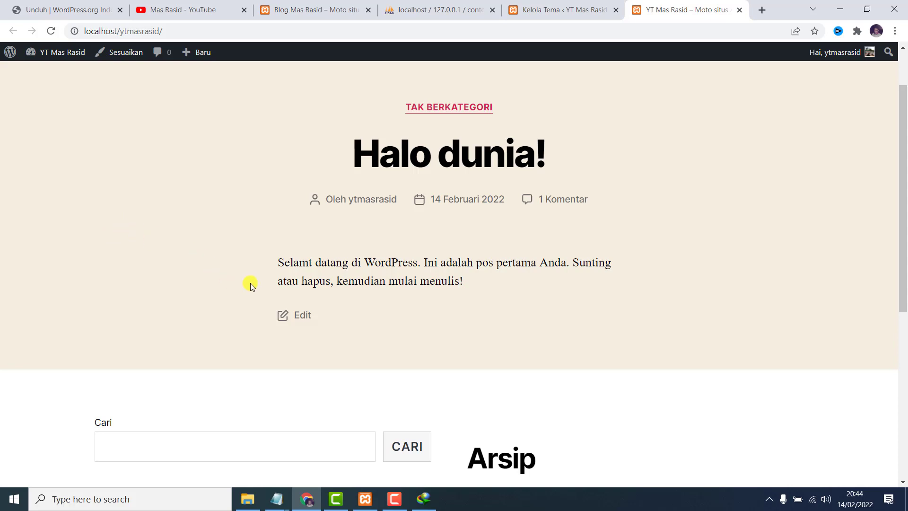
pyautogui.click(395, 499)
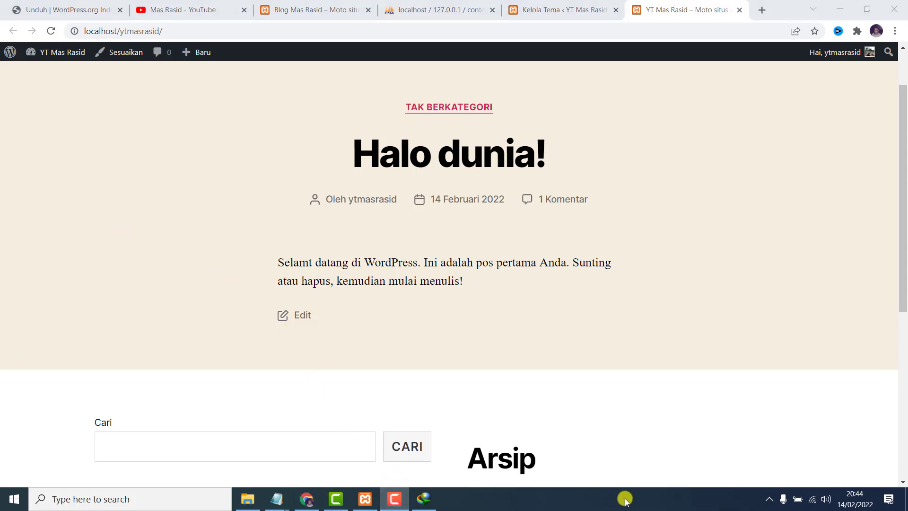